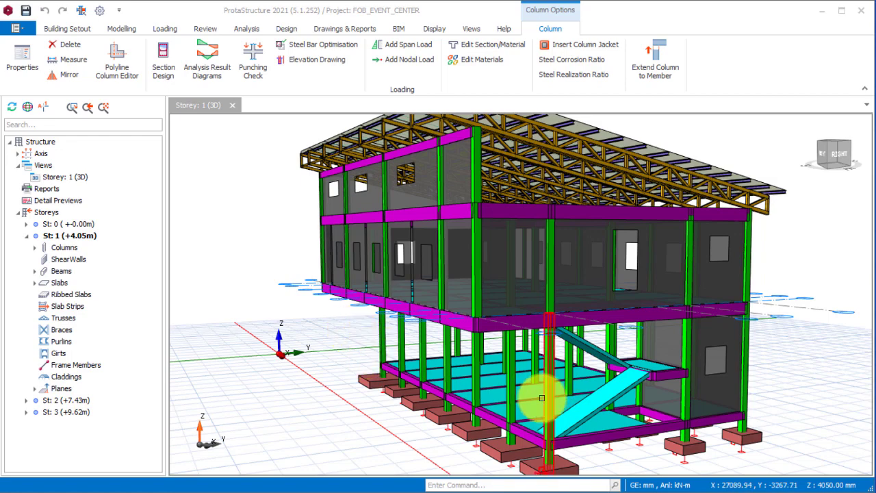
Orbit and zoom around the building to inspect the first-storey and upper-floor beams
{"action": "scroll", "coordinate": [342, 329], "scroll_direction": "down", "scroll_amount": 2}
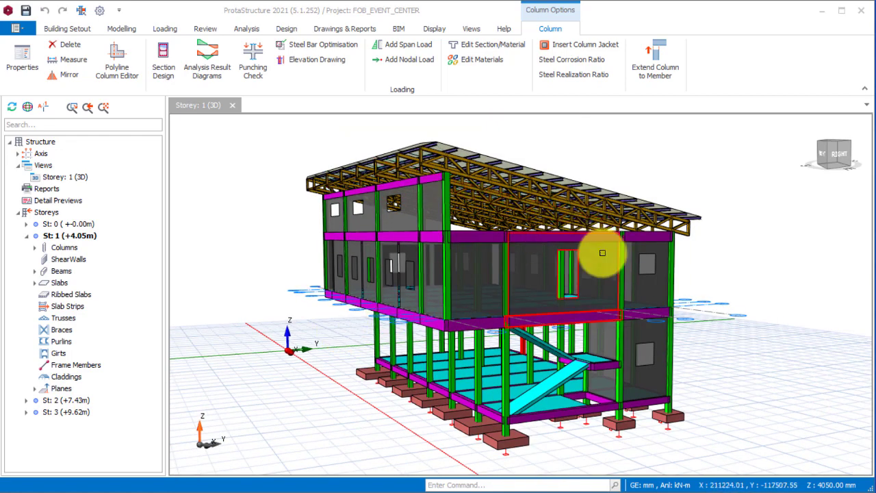
{"action": "mouse_move", "coordinate": [538, 406]}
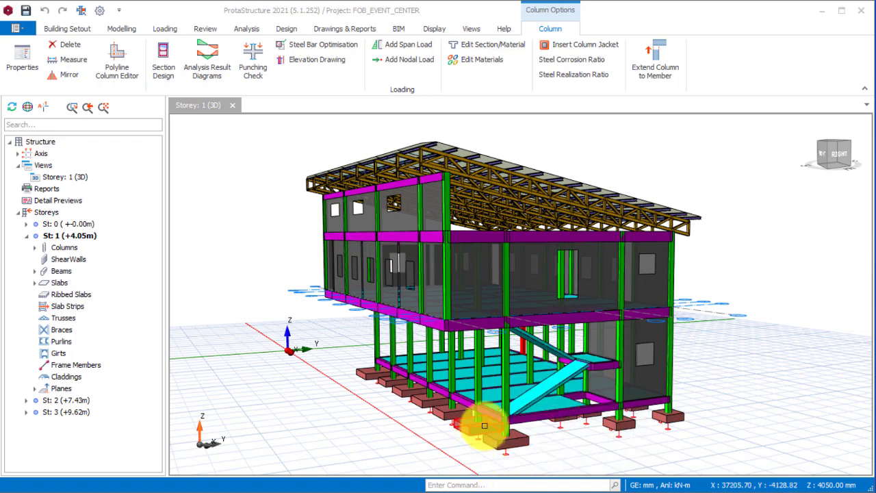
{"action": "mouse_move", "coordinate": [485, 426]}
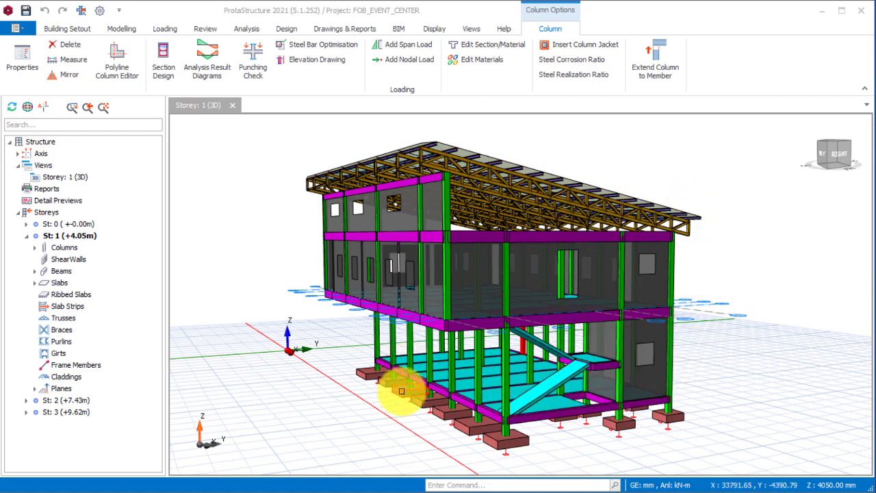
{"action": "mouse_move", "coordinate": [406, 392]}
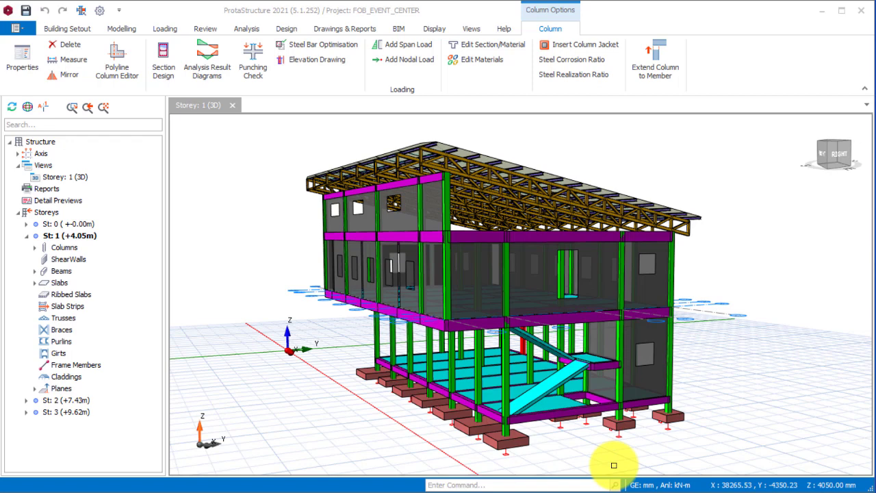
{"action": "mouse_move", "coordinate": [475, 375]}
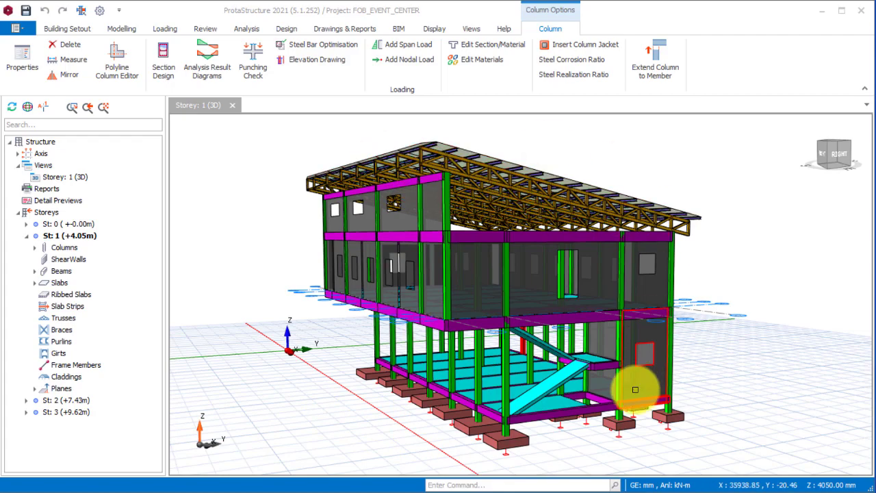
{"action": "middle_click_drag", "start_coordinate": [502, 363], "coordinate": [493, 381]}
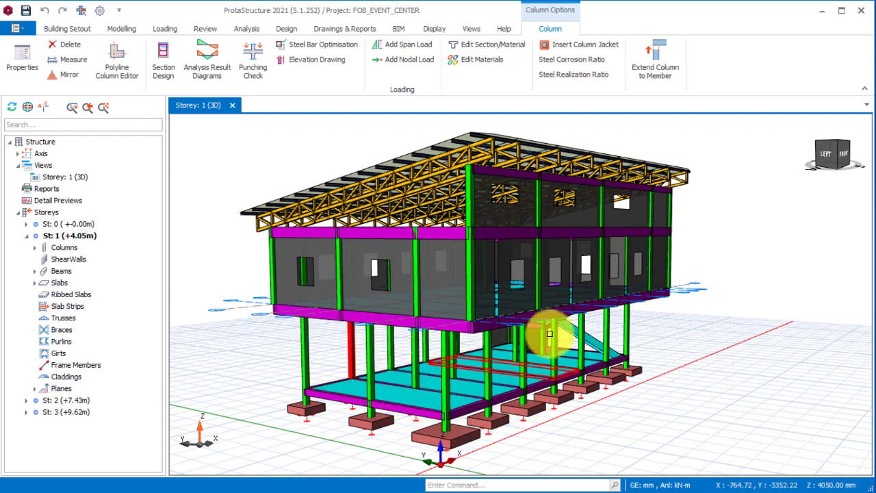
{"action": "middle_click_drag", "start_coordinate": [568, 362], "coordinate": [506, 374]}
{"action": "scroll", "coordinate": [488, 391], "scroll_direction": "up", "scroll_amount": 3}
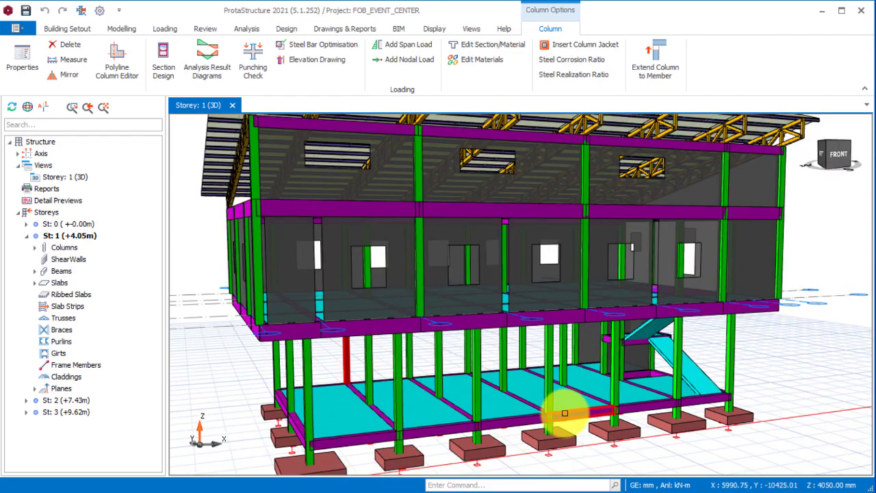
{"action": "mouse_move", "coordinate": [558, 391]}
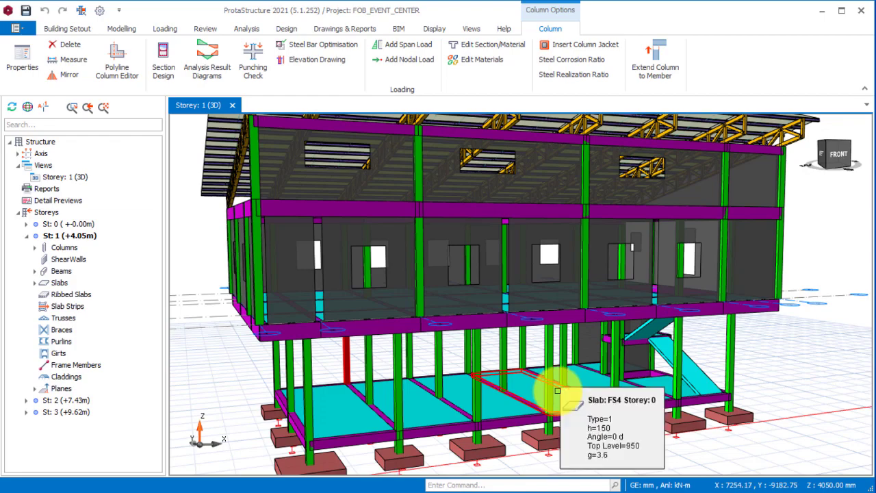
{"action": "scroll", "coordinate": [534, 391], "scroll_direction": "down", "scroll_amount": 3}
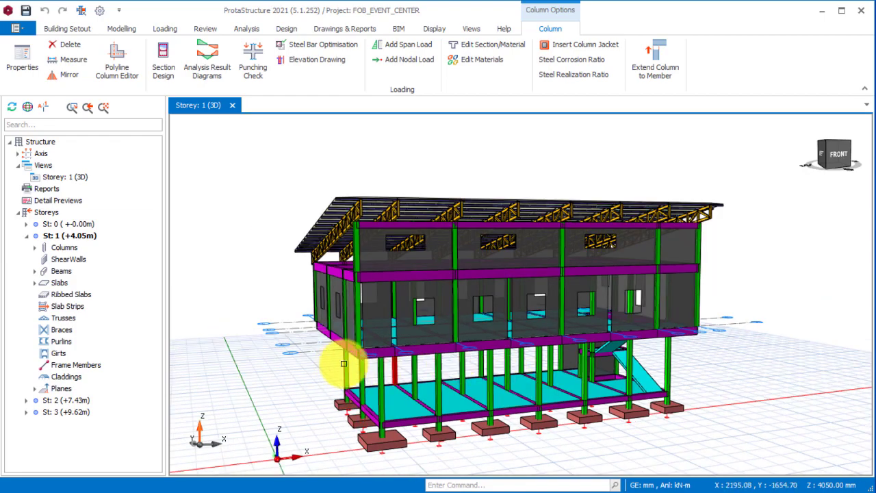
{"action": "middle_click_drag", "start_coordinate": [564, 367], "coordinate": [411, 371]}
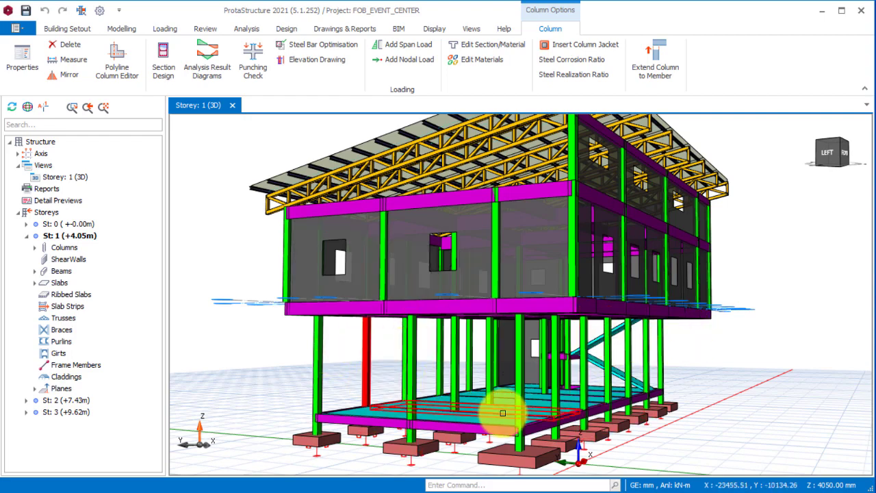
{"action": "scroll", "coordinate": [454, 358], "scroll_direction": "down", "scroll_amount": 3}
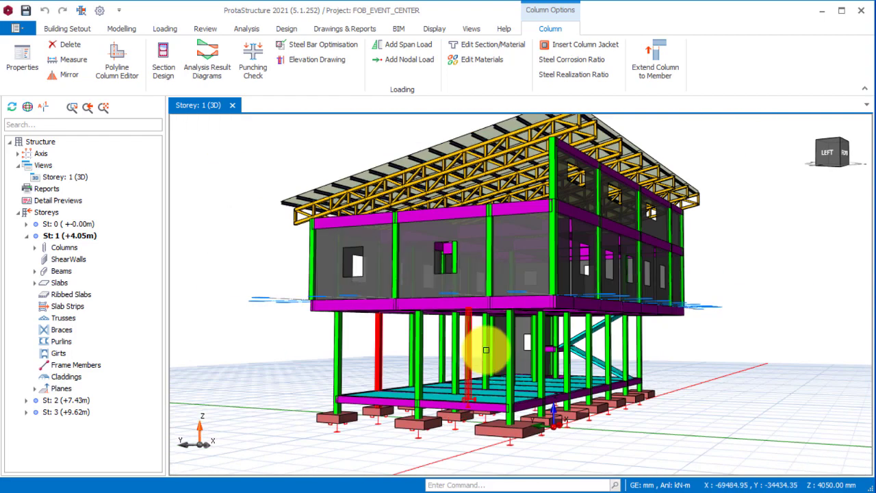
{"action": "middle_click_drag", "start_coordinate": [486, 350], "coordinate": [536, 294]}
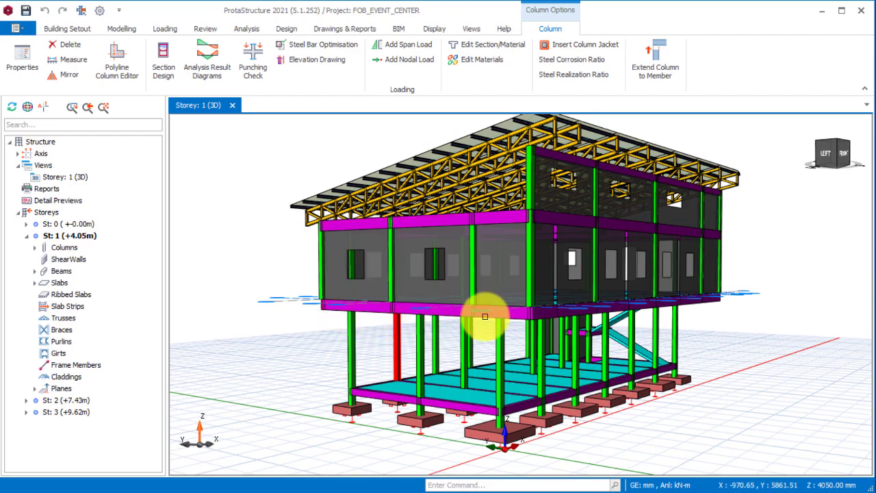
{"action": "middle_click_drag", "start_coordinate": [472, 328], "coordinate": [505, 352]}
{"action": "scroll", "coordinate": [499, 265], "scroll_direction": "up", "scroll_amount": 5}
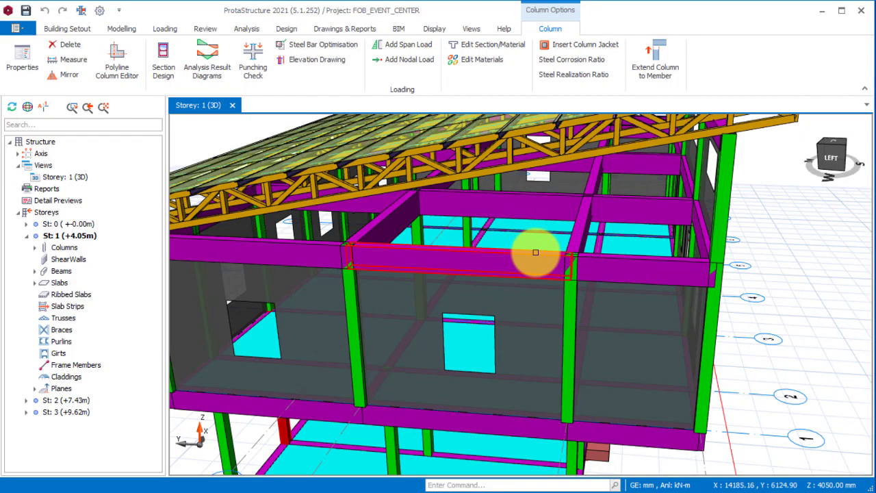
{"action": "mouse_move", "coordinate": [535, 253]}
{"action": "middle_mouse_down"}
{"action": "mouse_move", "coordinate": [485, 250]}
{"action": "mouse_move", "coordinate": [591, 245]}
{"action": "mouse_move", "coordinate": [540, 301]}
{"action": "mouse_move", "coordinate": [502, 252]}
{"action": "mouse_move", "coordinate": [522, 249]}
{"action": "middle_mouse_up"}
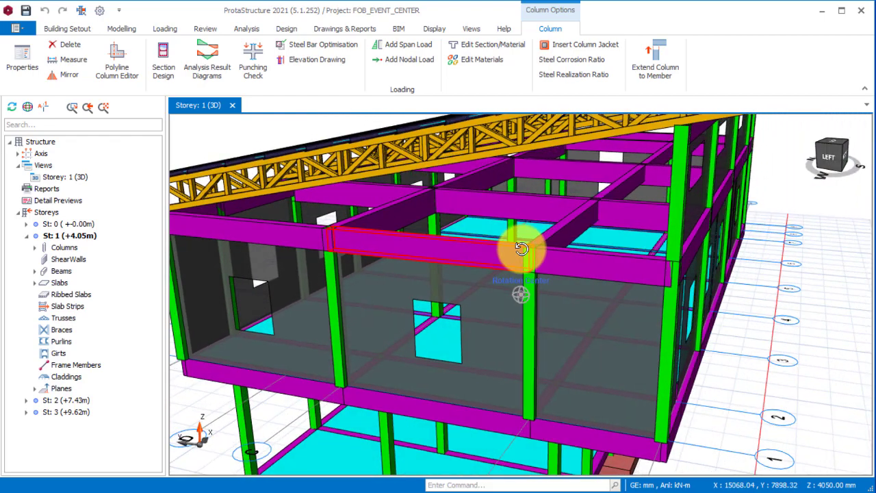
{"action": "scroll", "coordinate": [517, 247], "scroll_direction": "up", "scroll_amount": 2}
{"action": "scroll", "coordinate": [479, 203], "scroll_direction": "up", "scroll_amount": 3}
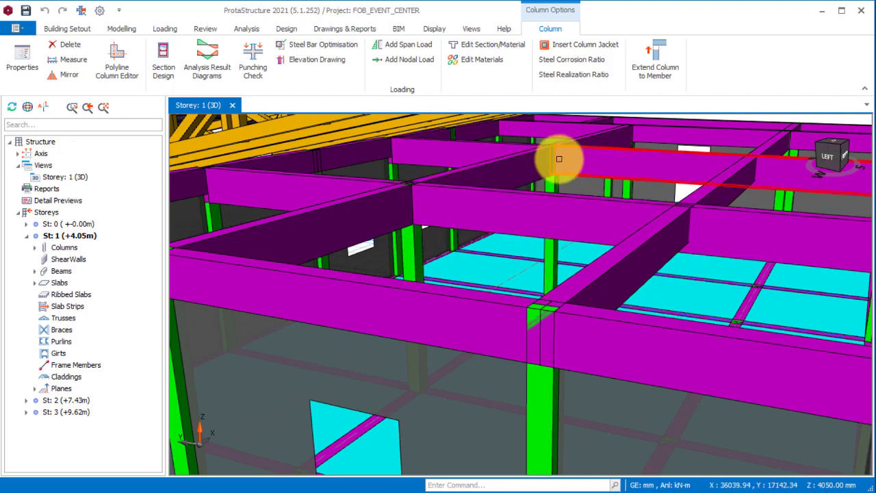
{"action": "scroll", "coordinate": [601, 251], "scroll_direction": "down", "scroll_amount": 10}
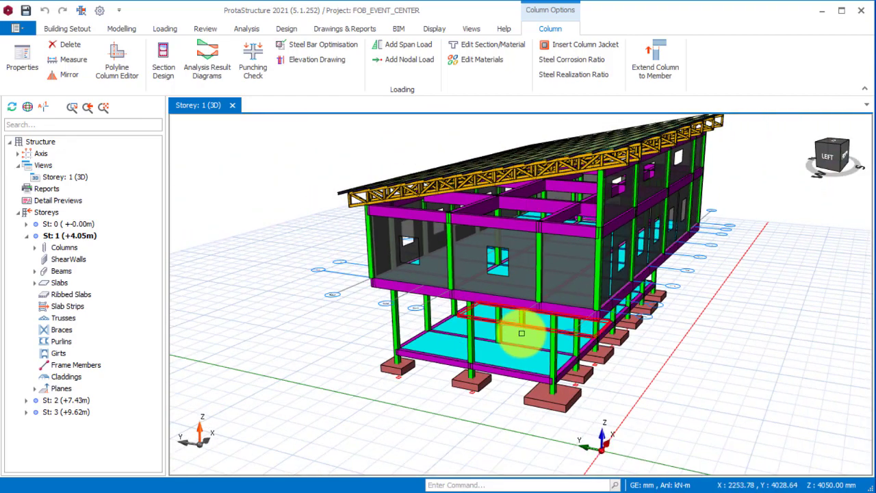
{"action": "middle_click_drag", "start_coordinate": [521, 329], "coordinate": [516, 301]}
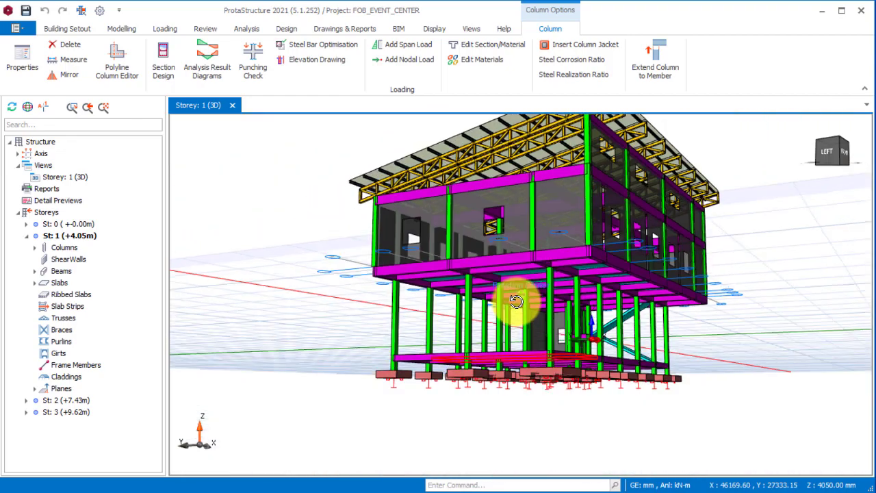
{"action": "scroll", "coordinate": [516, 301], "scroll_direction": "up", "scroll_amount": 5}
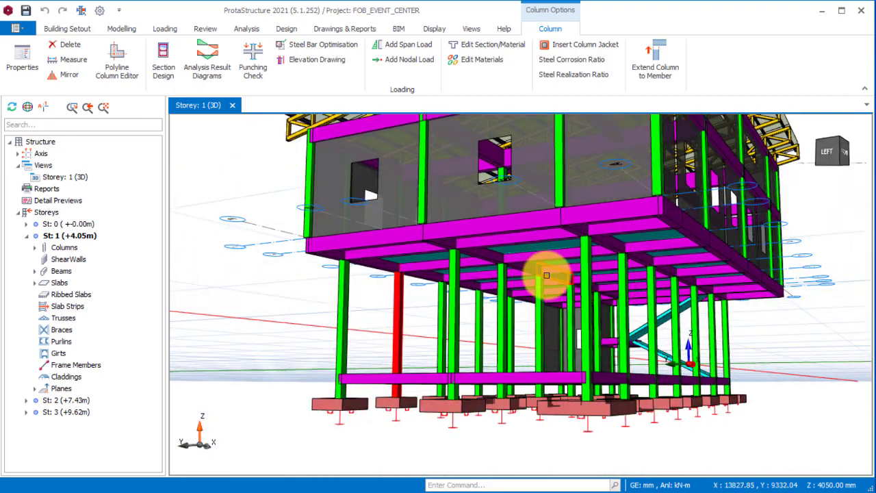
{"action": "scroll", "coordinate": [563, 273], "scroll_direction": "down", "scroll_amount": 3}
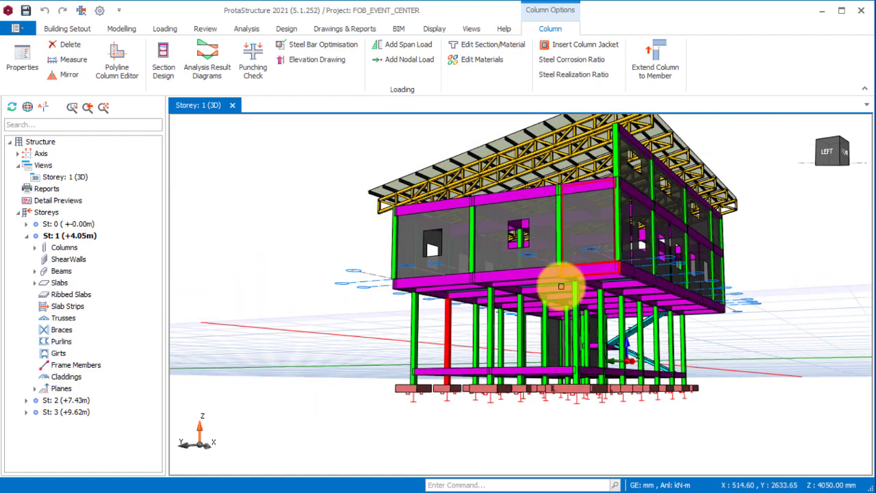
{"action": "scroll", "coordinate": [561, 286], "scroll_direction": "down", "scroll_amount": 3}
{"action": "middle_click_drag", "start_coordinate": [560, 286], "coordinate": [525, 333]}
{"action": "scroll", "coordinate": [587, 329], "scroll_direction": "up", "scroll_amount": 5}
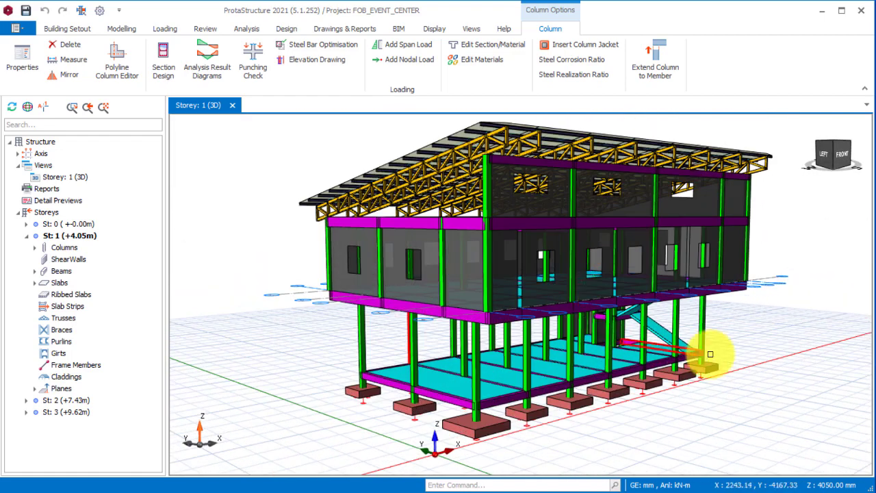
Expand storey 1's individual columns in the Structure tree, then collapse them again
{"action": "left_click", "coordinate": [35, 247]}
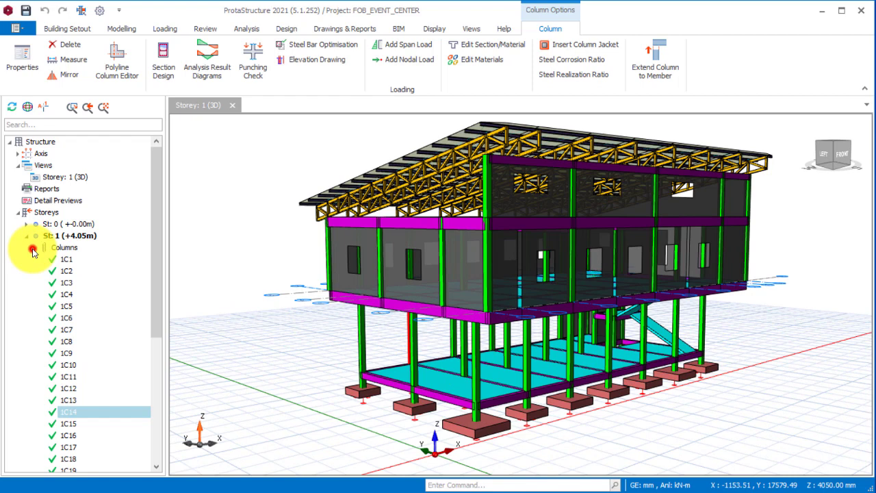
{"action": "scroll", "coordinate": [68, 374], "scroll_direction": "down", "scroll_amount": 4}
{"action": "scroll", "coordinate": [68, 205], "scroll_direction": "up", "scroll_amount": 4}
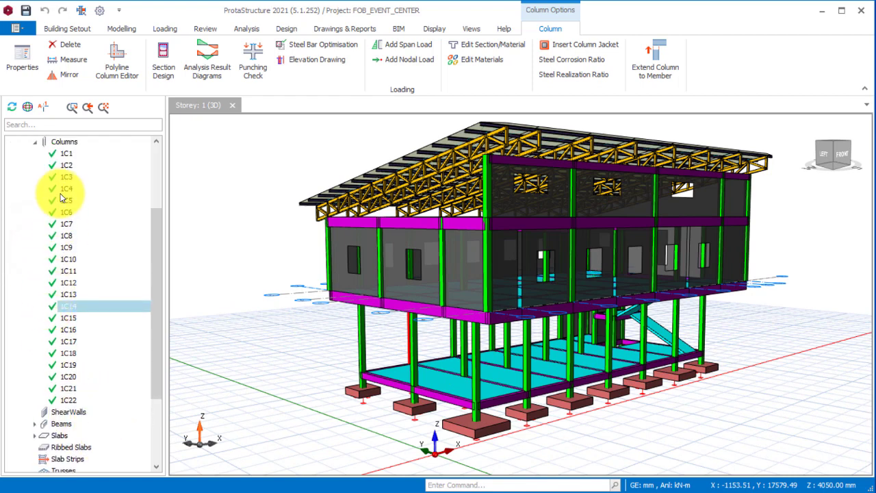
{"action": "left_click", "coordinate": [35, 248]}
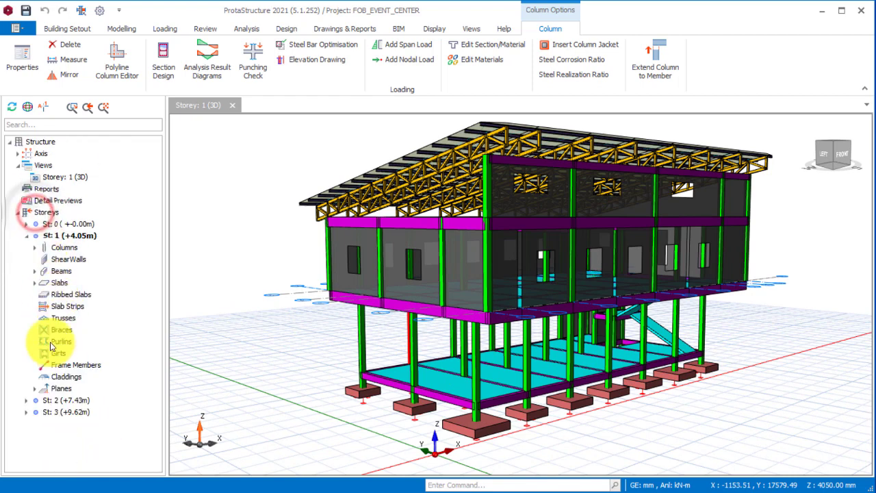
List storey 1's beams 1B1 to 1B39 and turn the model to face the roof truss
{"action": "left_click", "coordinate": [34, 272]}
{"action": "scroll", "coordinate": [48, 406], "scroll_direction": "down", "scroll_amount": 12}
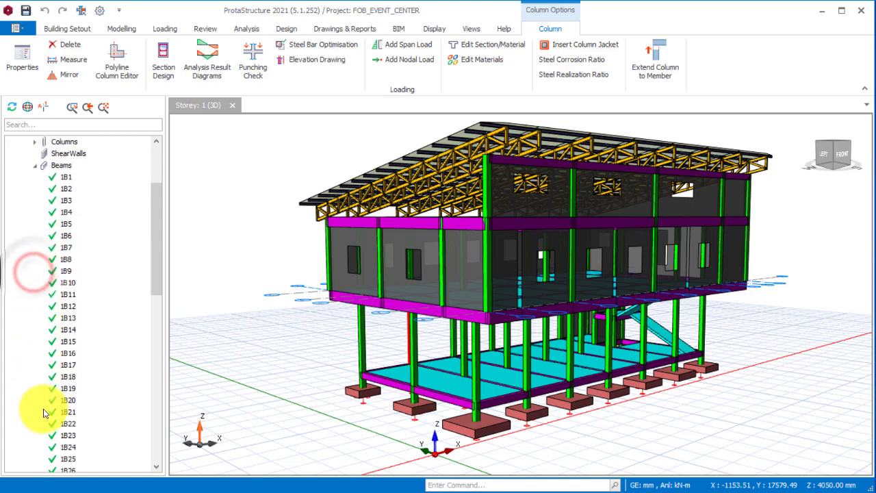
{"action": "scroll", "coordinate": [61, 329], "scroll_direction": "up", "scroll_amount": 5}
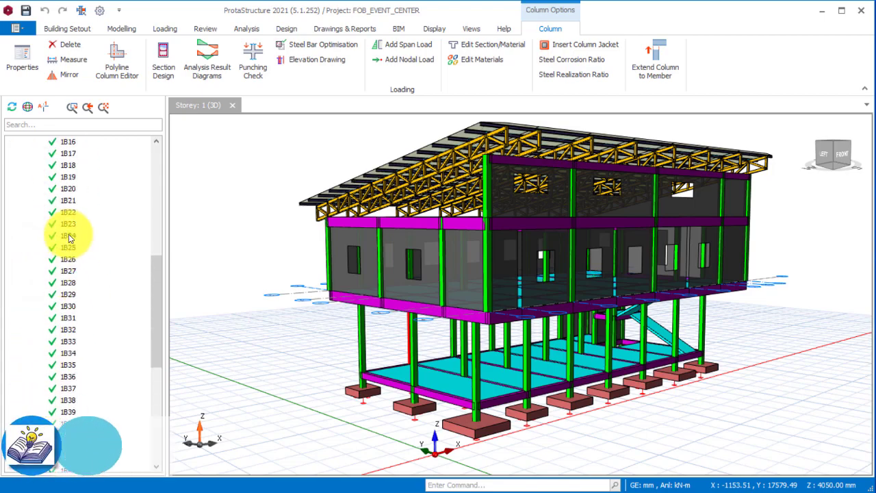
{"action": "scroll", "coordinate": [523, 410], "scroll_direction": "up", "scroll_amount": 5}
{"action": "scroll", "coordinate": [523, 409], "scroll_direction": "down", "scroll_amount": 5}
{"action": "middle_click_drag", "start_coordinate": [541, 405], "coordinate": [503, 368]}
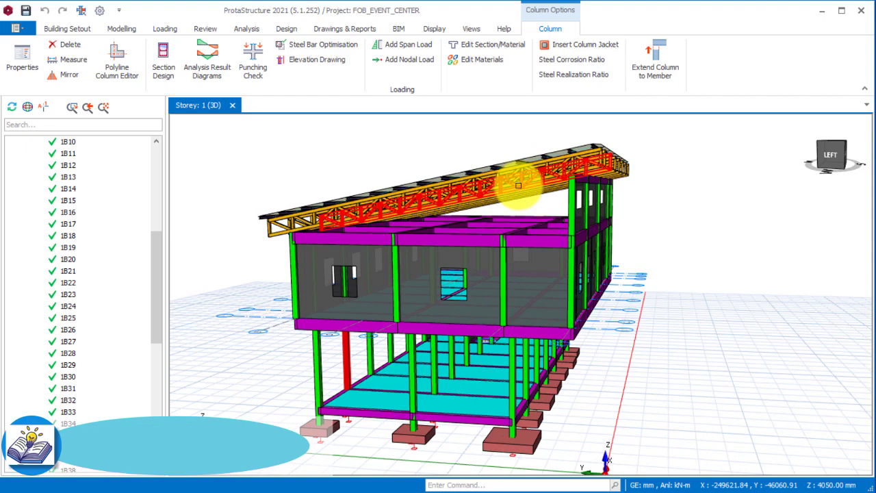
{"action": "scroll", "coordinate": [530, 163], "scroll_direction": "up", "scroll_amount": 3}
Open the steel design check for roof truss 2T8 and enlarge its results window
{"action": "left_click", "coordinate": [534, 152]}
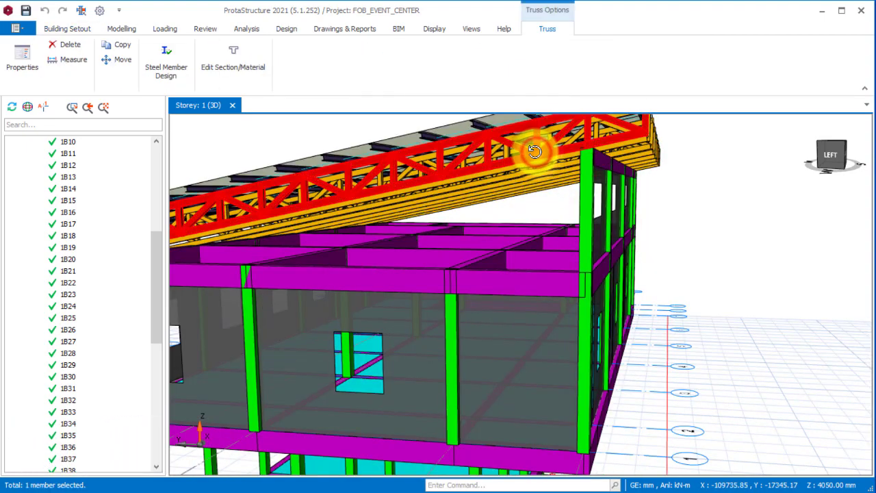
{"action": "right_click", "coordinate": [536, 156]}
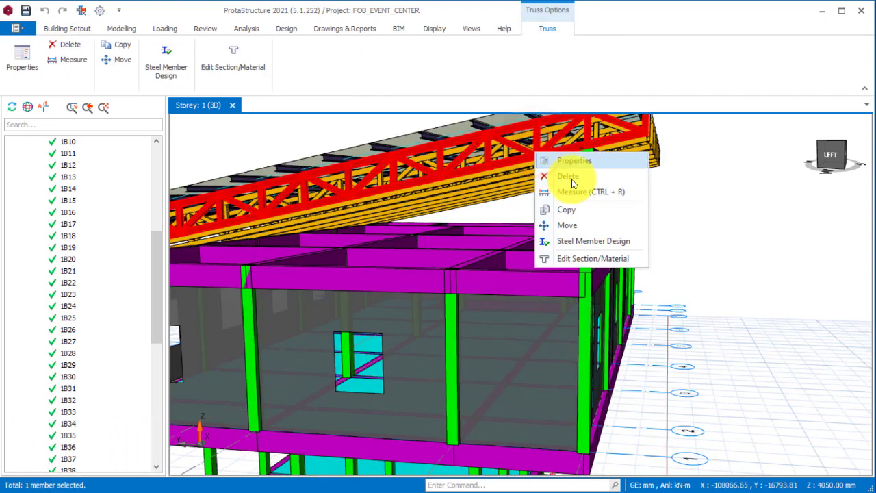
{"action": "left_click", "coordinate": [572, 245]}
{"action": "left_click_drag", "start_coordinate": [566, 54], "coordinate": [575, 20]}
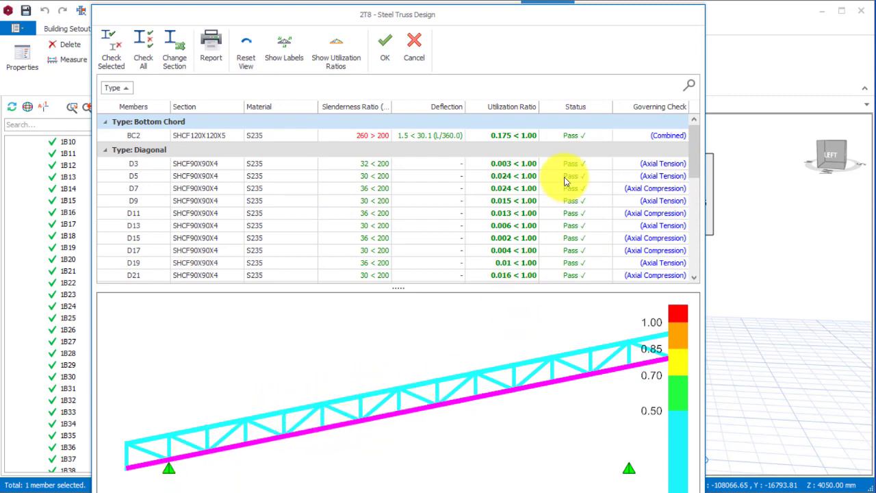
Review the utilization ratios, picking bottom chord BC2 and diagonal D3 in the results
{"action": "scroll", "coordinate": [567, 219], "scroll_direction": "down", "scroll_amount": 2}
{"action": "scroll", "coordinate": [555, 202], "scroll_direction": "up", "scroll_amount": 2}
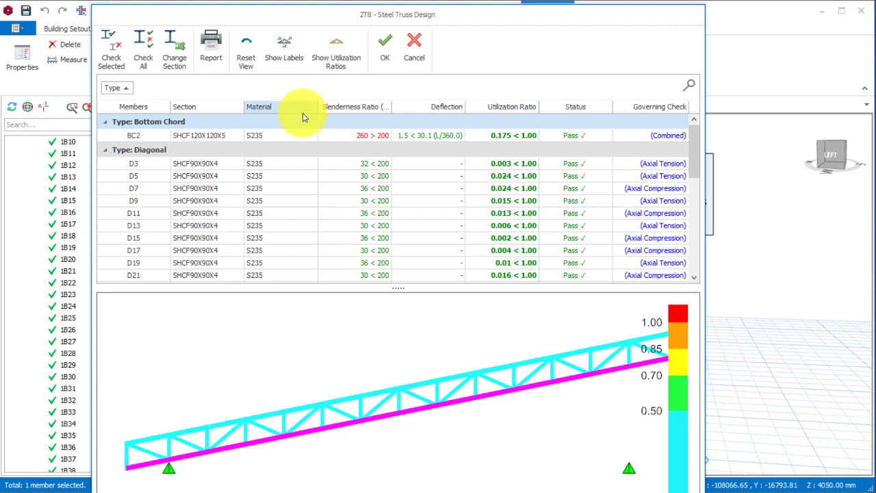
{"action": "left_click", "coordinate": [384, 140]}
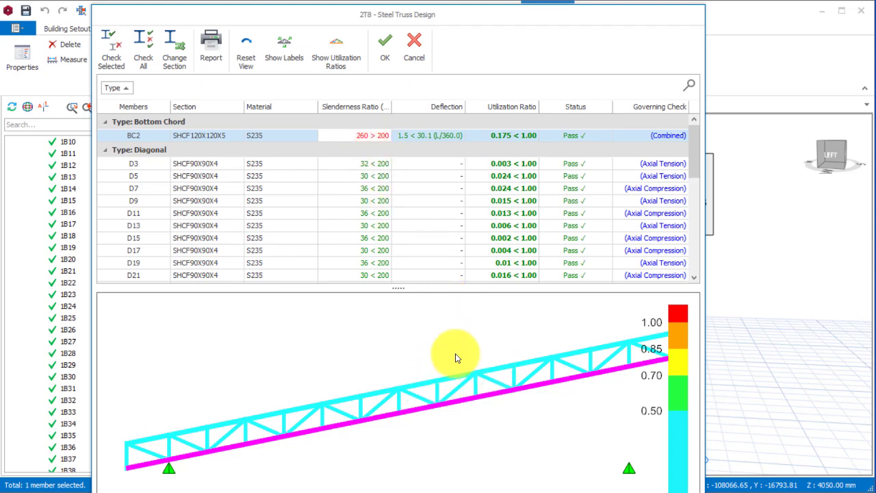
{"action": "scroll", "coordinate": [537, 212], "scroll_direction": "down", "scroll_amount": 1}
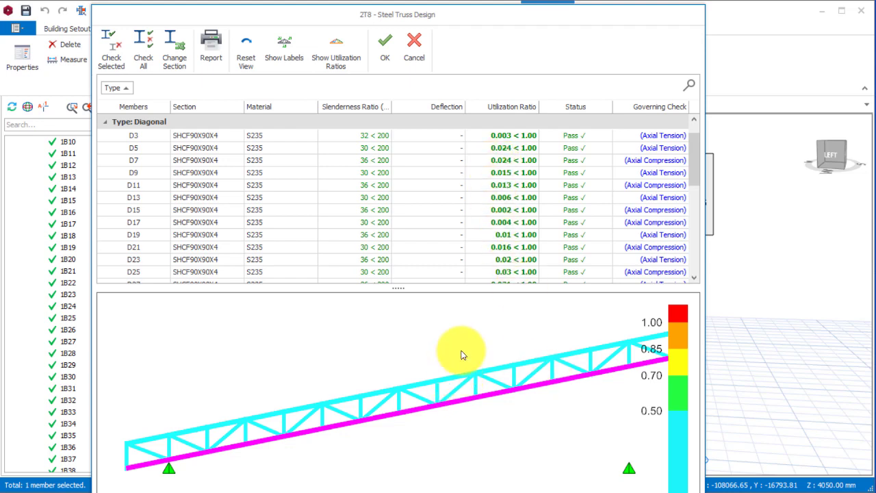
{"action": "left_click", "coordinate": [190, 138]}
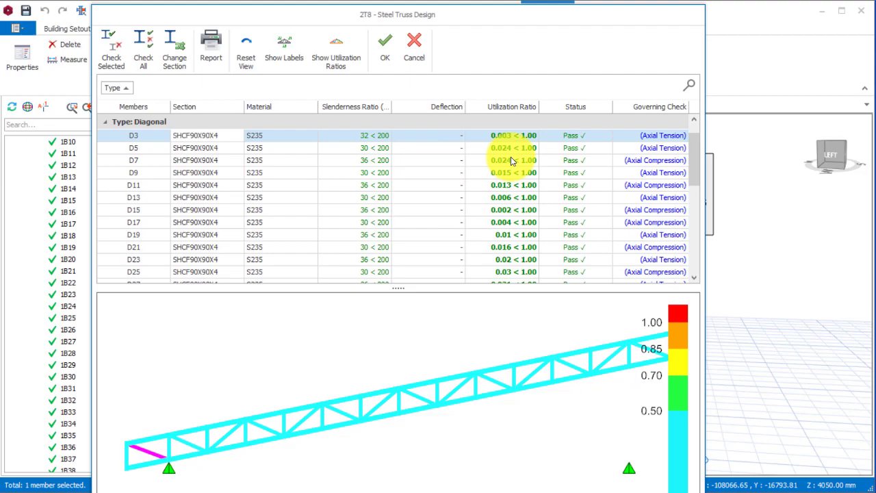
Accept the 2T8 truss check and orbit the model to view the building's back
{"action": "left_click", "coordinate": [386, 51]}
{"action": "scroll", "coordinate": [581, 363], "scroll_direction": "down", "scroll_amount": 5}
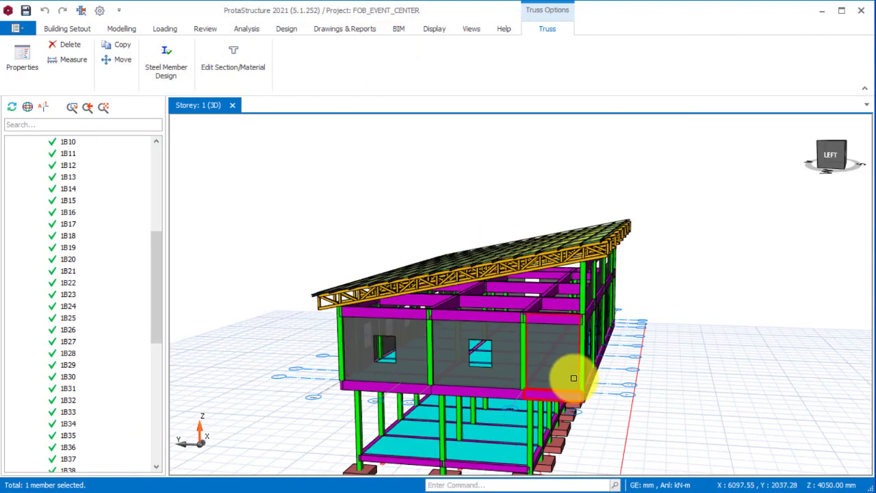
{"action": "middle_click_drag", "start_coordinate": [574, 378], "coordinate": [499, 409]}
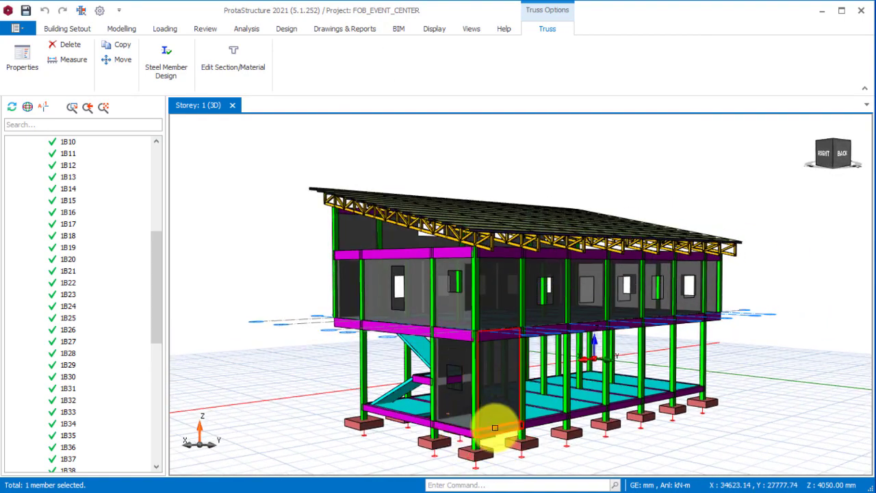
{"action": "scroll", "coordinate": [465, 379], "scroll_direction": "up", "scroll_amount": 3}
{"action": "scroll", "coordinate": [507, 421], "scroll_direction": "down", "scroll_amount": 3}
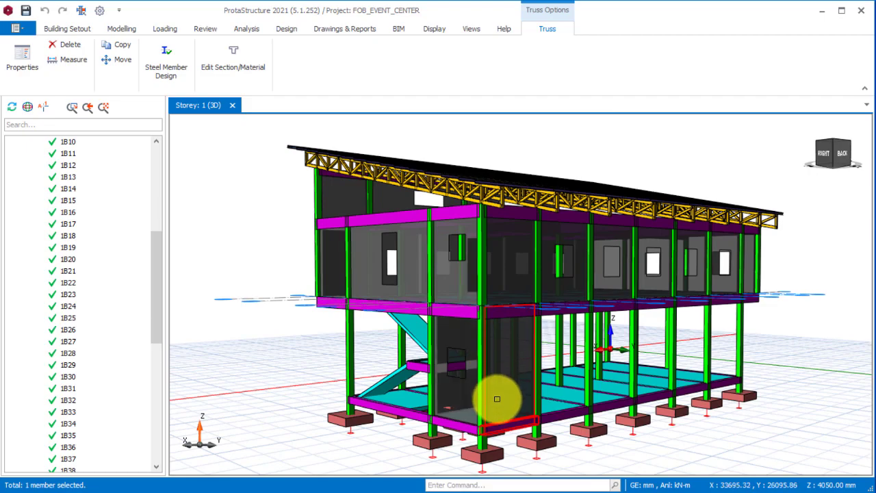
{"action": "scroll", "coordinate": [495, 397], "scroll_direction": "up", "scroll_amount": 4}
{"action": "scroll", "coordinate": [427, 366], "scroll_direction": "down", "scroll_amount": 3}
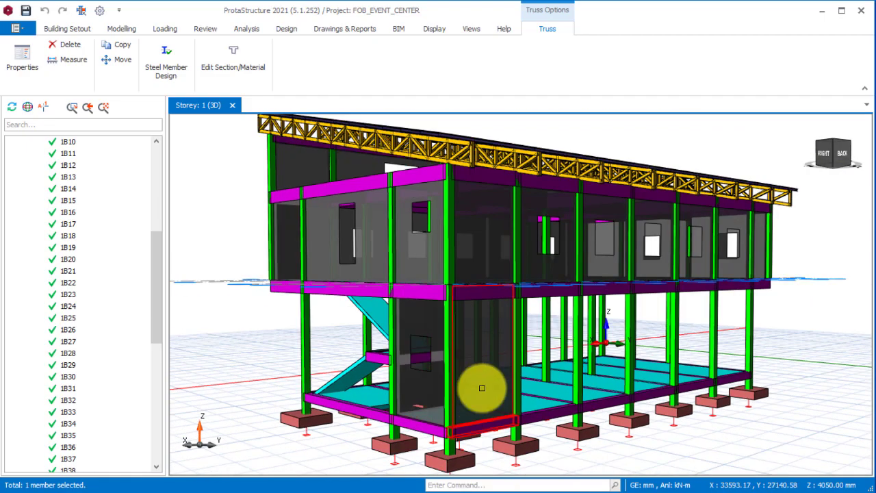
{"action": "scroll", "coordinate": [519, 366], "scroll_direction": "down", "scroll_amount": 2}
{"action": "middle_click_drag", "start_coordinate": [518, 366], "coordinate": [364, 336]}
Orbit the building round to its right side, rear-right and a lower side-on view
{"action": "scroll", "coordinate": [402, 416], "scroll_direction": "up", "scroll_amount": 3}
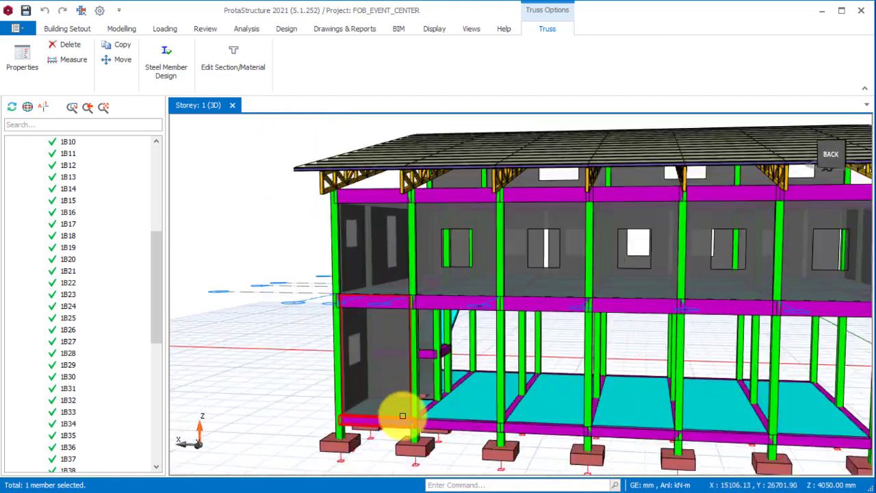
{"action": "scroll", "coordinate": [401, 402], "scroll_direction": "down", "scroll_amount": 3}
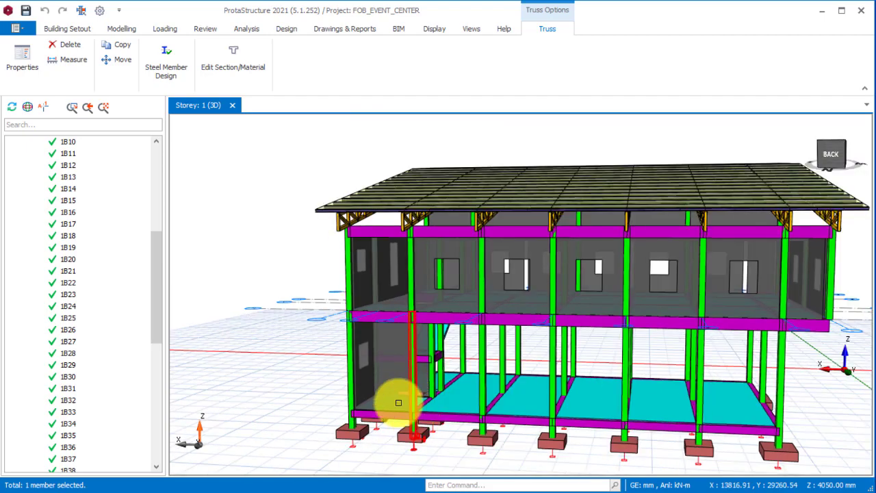
{"action": "middle_click_drag", "start_coordinate": [402, 402], "coordinate": [565, 373]}
{"action": "scroll", "coordinate": [446, 397], "scroll_direction": "up", "scroll_amount": 3}
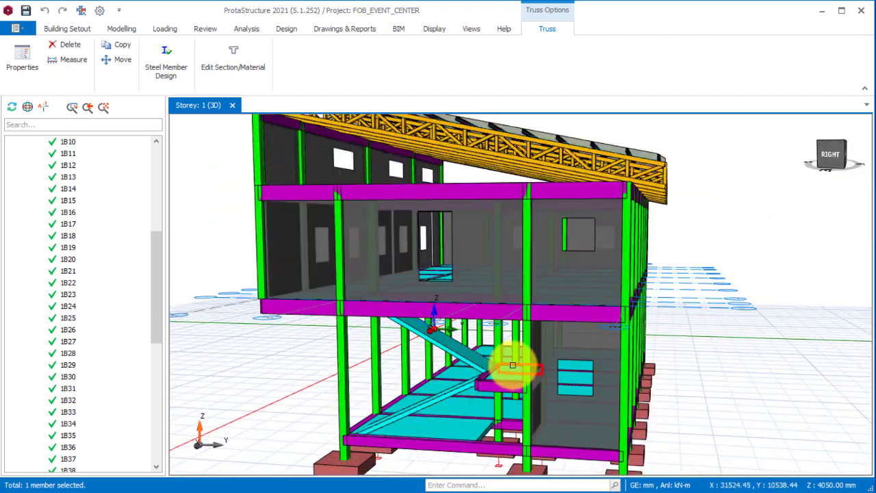
{"action": "scroll", "coordinate": [454, 343], "scroll_direction": "down", "scroll_amount": 3}
{"action": "middle_click_drag", "start_coordinate": [532, 307], "coordinate": [495, 363]}
{"action": "middle_click_drag", "start_coordinate": [442, 363], "coordinate": [440, 337]}
{"action": "scroll", "coordinate": [563, 348], "scroll_direction": "down", "scroll_amount": 3}
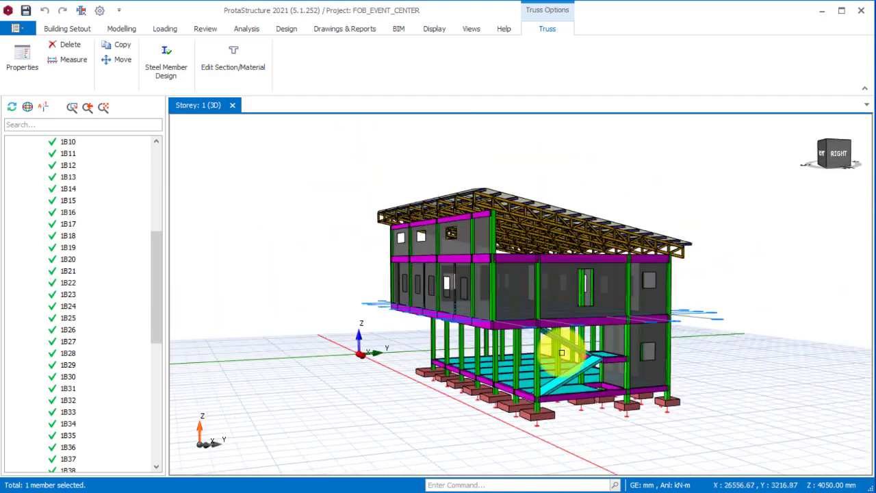
{"action": "scroll", "coordinate": [543, 417], "scroll_direction": "up", "scroll_amount": 5}
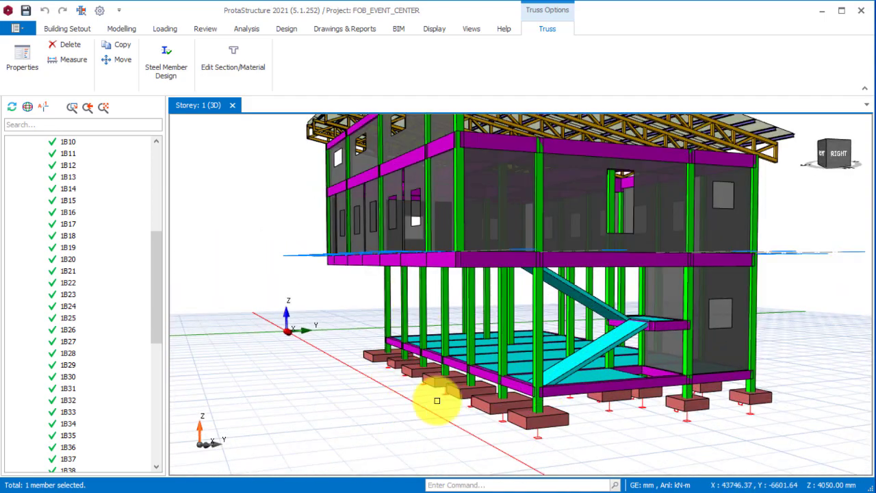
Run the interactive section design for column 1C2 and accept its 4Y25 reinforcement at 3.88%
{"action": "left_click", "coordinate": [387, 294]}
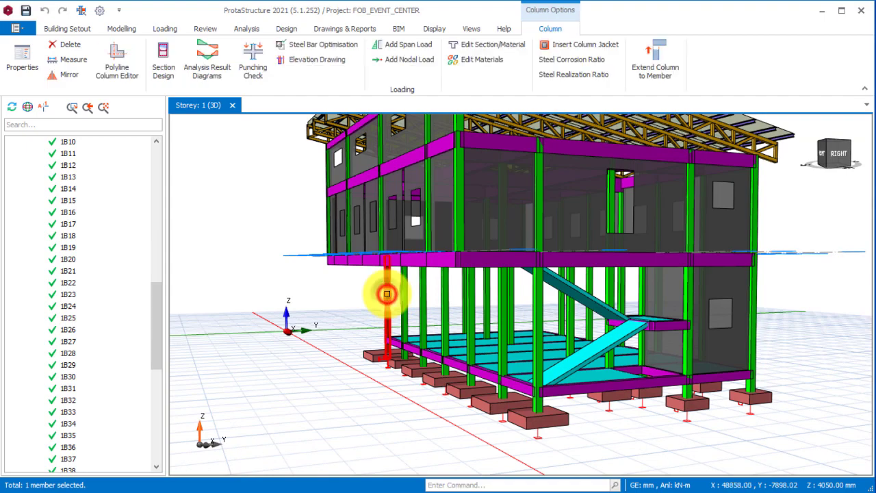
{"action": "right_click", "coordinate": [386, 291]}
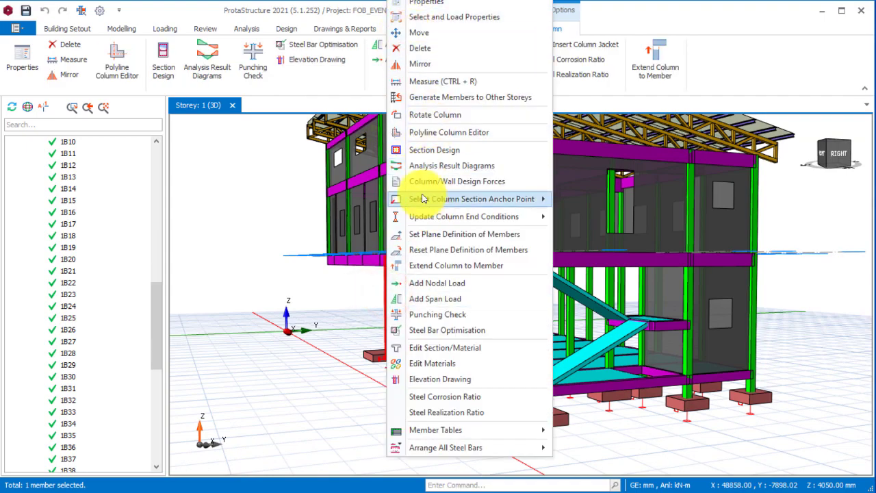
{"action": "left_click", "coordinate": [410, 150]}
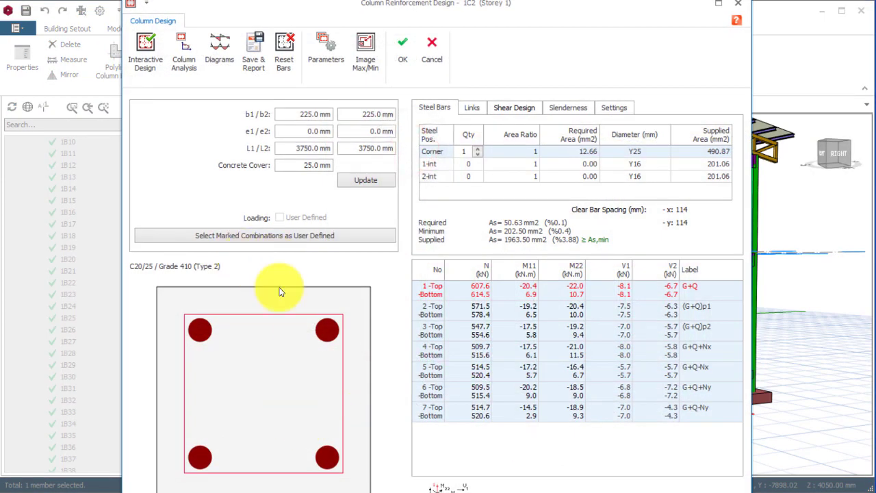
{"action": "left_click", "coordinate": [143, 45]}
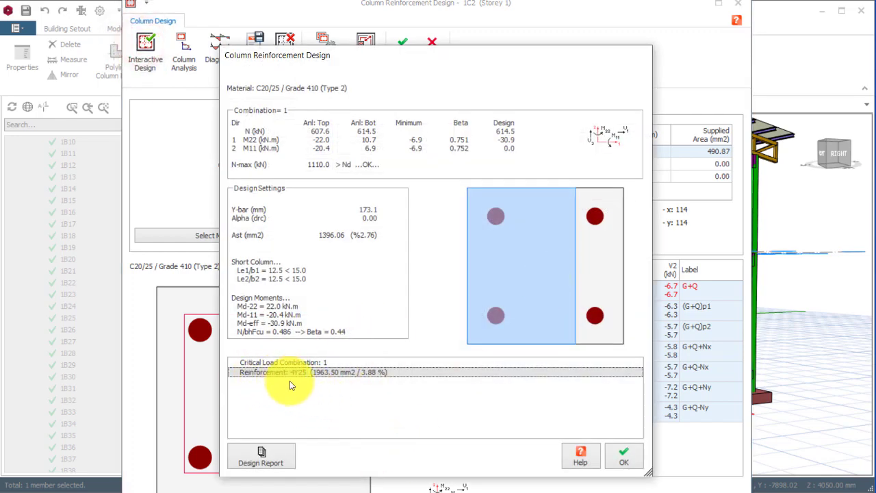
{"action": "left_click", "coordinate": [614, 462]}
{"action": "left_click", "coordinate": [404, 48]}
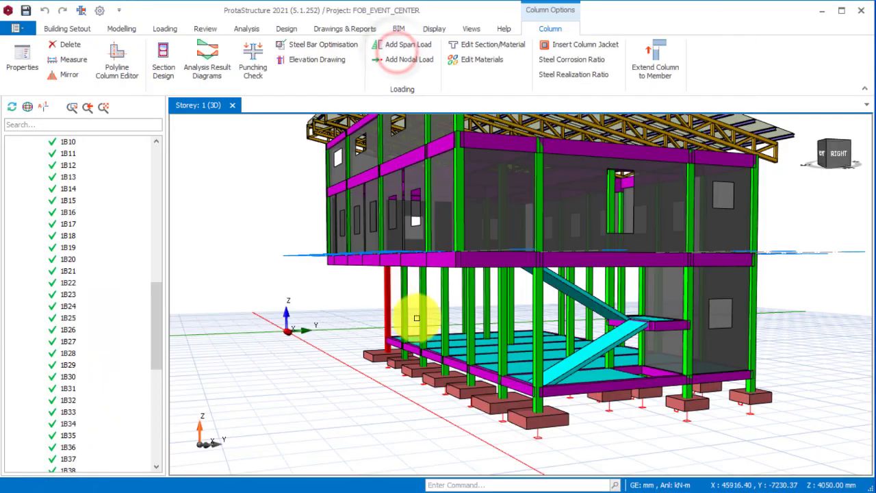
{"action": "scroll", "coordinate": [417, 318], "scroll_direction": "up", "scroll_amount": 6}
{"action": "middle_click_drag", "start_coordinate": [363, 280], "coordinate": [433, 277]}
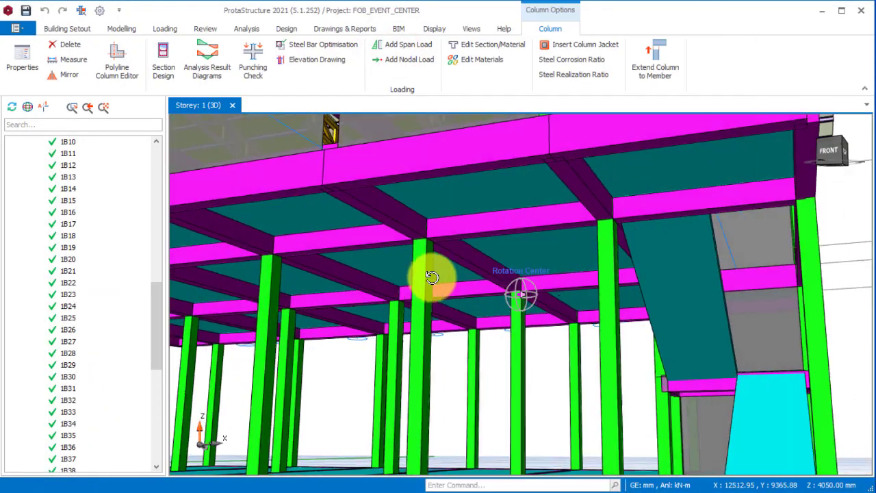
{"action": "scroll", "coordinate": [739, 251], "scroll_direction": "down", "scroll_amount": 6}
{"action": "scroll", "coordinate": [479, 274], "scroll_direction": "up", "scroll_amount": 3}
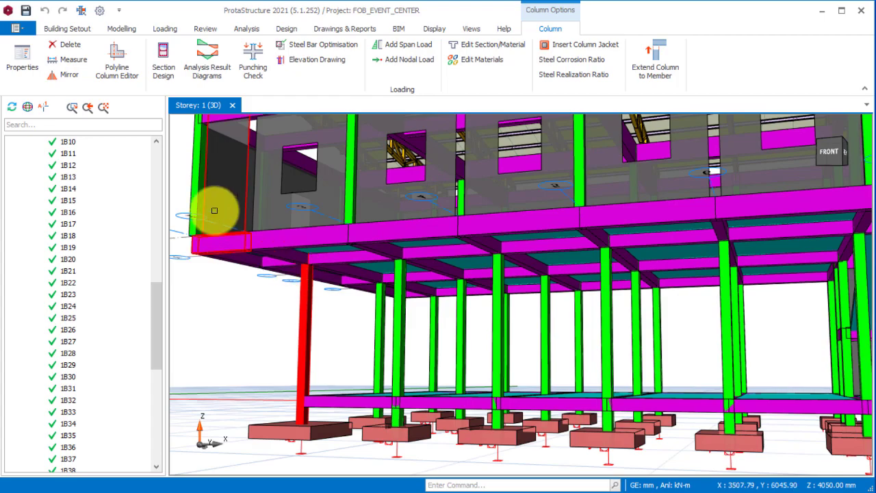
{"action": "scroll", "coordinate": [402, 401], "scroll_direction": "down", "scroll_amount": 4}
{"action": "scroll", "coordinate": [308, 297], "scroll_direction": "up", "scroll_amount": 3}
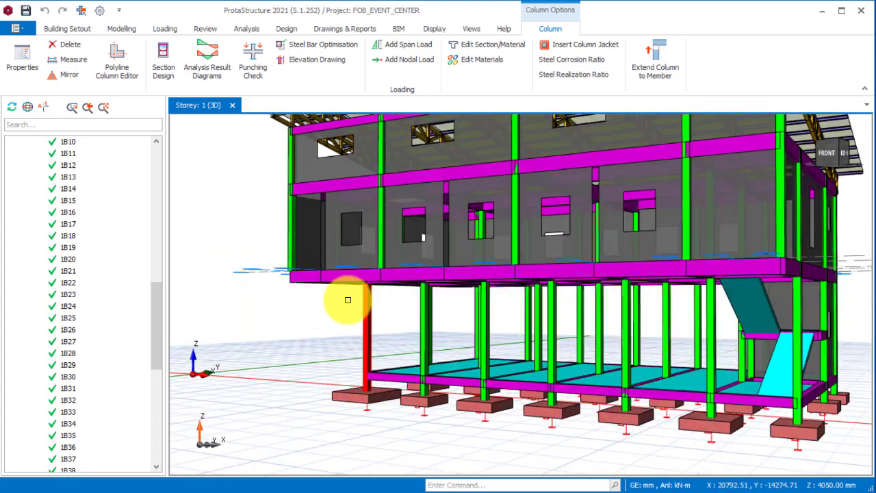
{"action": "mouse_move", "coordinate": [348, 300]}
{"action": "middle_mouse_down"}
{"action": "mouse_move", "coordinate": [415, 336]}
{"action": "mouse_move", "coordinate": [596, 274]}
{"action": "middle_mouse_up"}
{"action": "scroll", "coordinate": [413, 277], "scroll_direction": "up", "scroll_amount": 3}
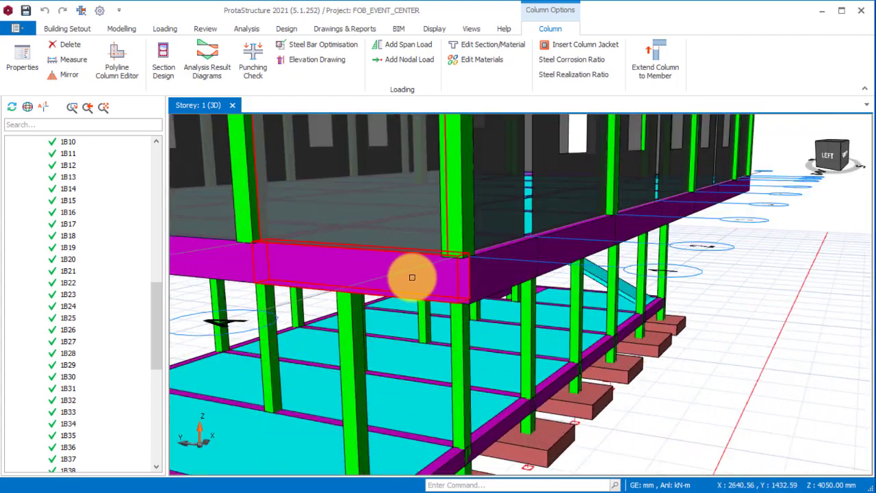
{"action": "scroll", "coordinate": [445, 361], "scroll_direction": "down", "scroll_amount": 3}
{"action": "mouse_move", "coordinate": [446, 362]}
{"action": "middle_mouse_down"}
{"action": "mouse_move", "coordinate": [385, 294]}
{"action": "mouse_move", "coordinate": [404, 270]}
{"action": "middle_mouse_up"}
{"action": "scroll", "coordinate": [404, 270], "scroll_direction": "down", "scroll_amount": 3}
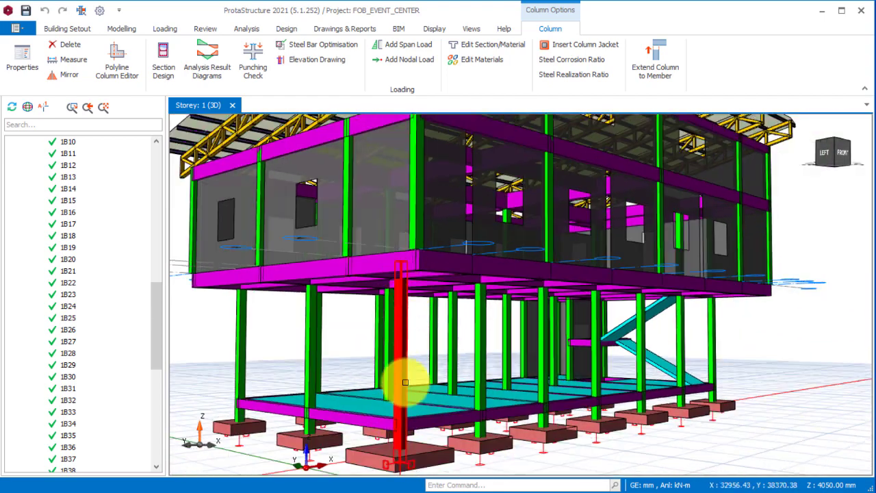
{"action": "mouse_move", "coordinate": [401, 363]}
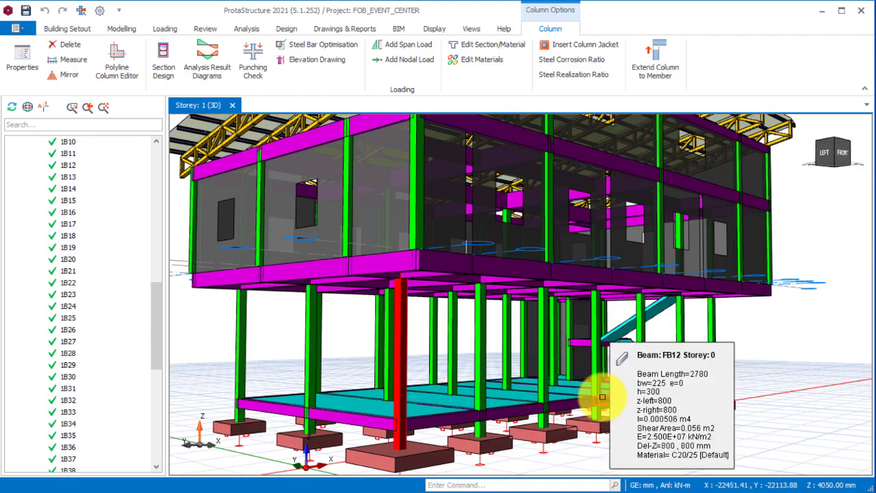
{"action": "mouse_move", "coordinate": [593, 349]}
{"action": "middle_mouse_down"}
{"action": "mouse_move", "coordinate": [548, 416]}
{"action": "mouse_move", "coordinate": [636, 401]}
{"action": "mouse_move", "coordinate": [527, 411]}
{"action": "mouse_move", "coordinate": [450, 393]}
{"action": "mouse_move", "coordinate": [459, 409]}
{"action": "mouse_move", "coordinate": [528, 288]}
{"action": "mouse_move", "coordinate": [532, 327]}
{"action": "mouse_move", "coordinate": [583, 389]}
{"action": "mouse_move", "coordinate": [665, 372]}
{"action": "mouse_move", "coordinate": [513, 250]}
{"action": "mouse_move", "coordinate": [665, 143]}
{"action": "middle_mouse_up"}
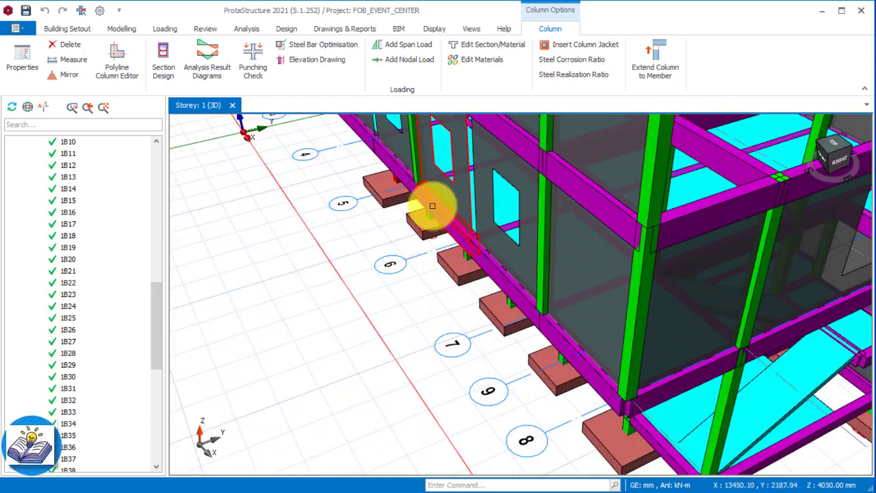
{"action": "middle_click_drag", "start_coordinate": [642, 336], "coordinate": [586, 364]}
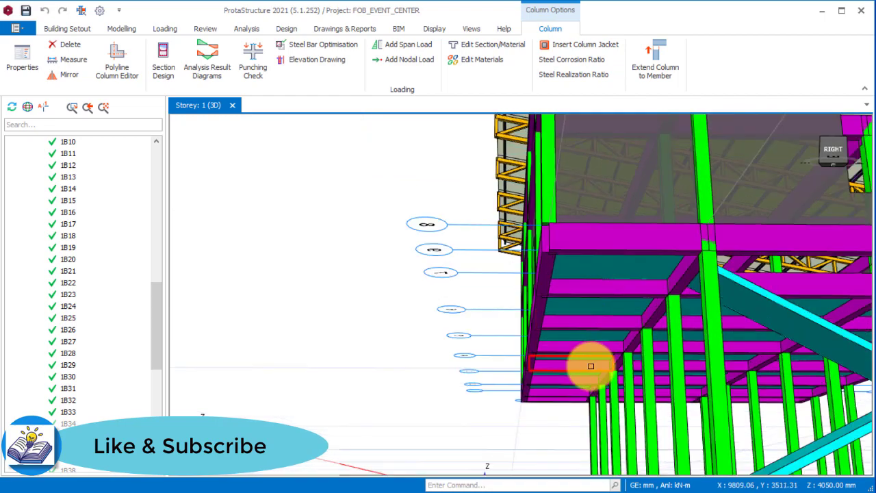
{"action": "mouse_move", "coordinate": [577, 363]}
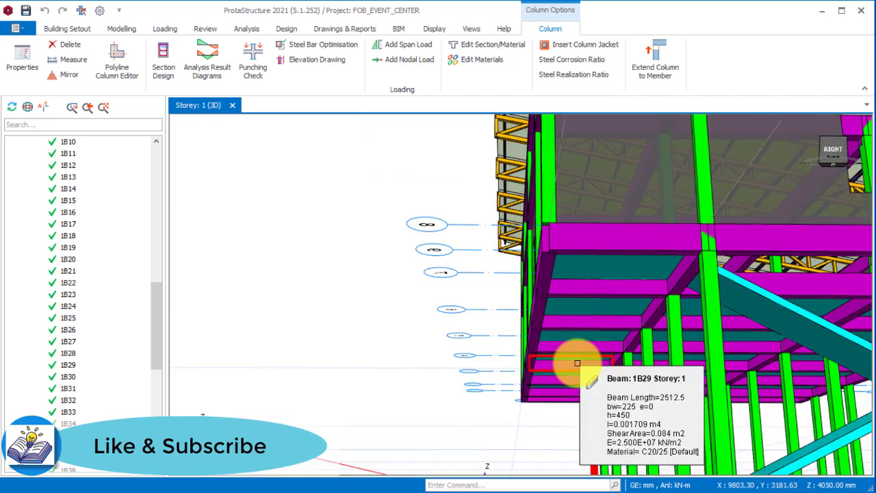
{"action": "middle_click_drag", "start_coordinate": [578, 363], "coordinate": [252, 322]}
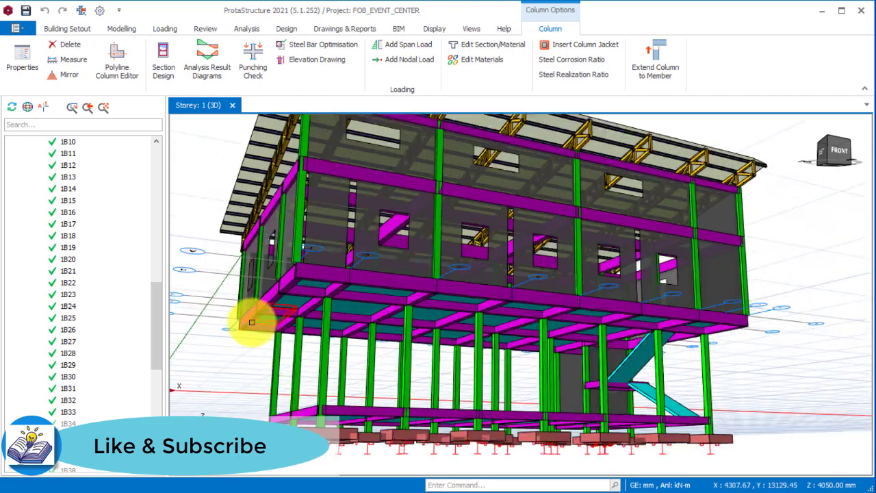
{"action": "scroll", "coordinate": [252, 321], "scroll_direction": "up", "scroll_amount": 3}
{"action": "scroll", "coordinate": [365, 295], "scroll_direction": "up", "scroll_amount": 3}
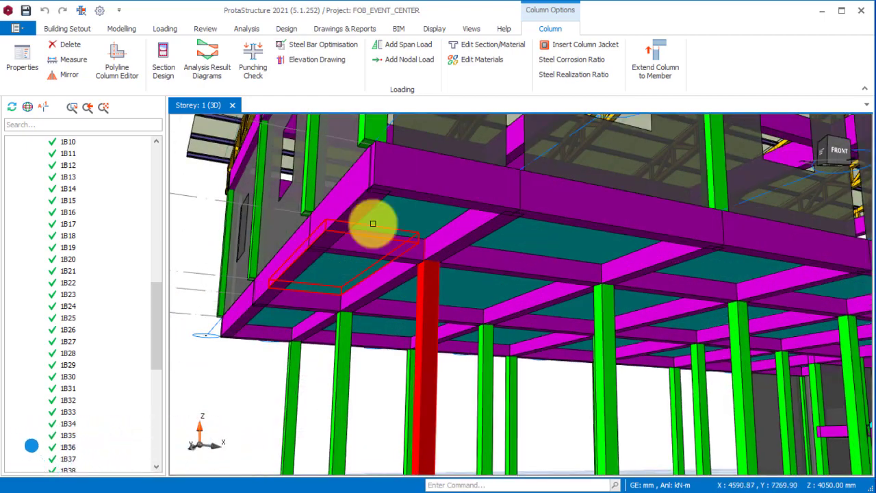
{"action": "scroll", "coordinate": [459, 358], "scroll_direction": "down", "scroll_amount": 5}
{"action": "middle_click_drag", "start_coordinate": [459, 358], "coordinate": [475, 396]}
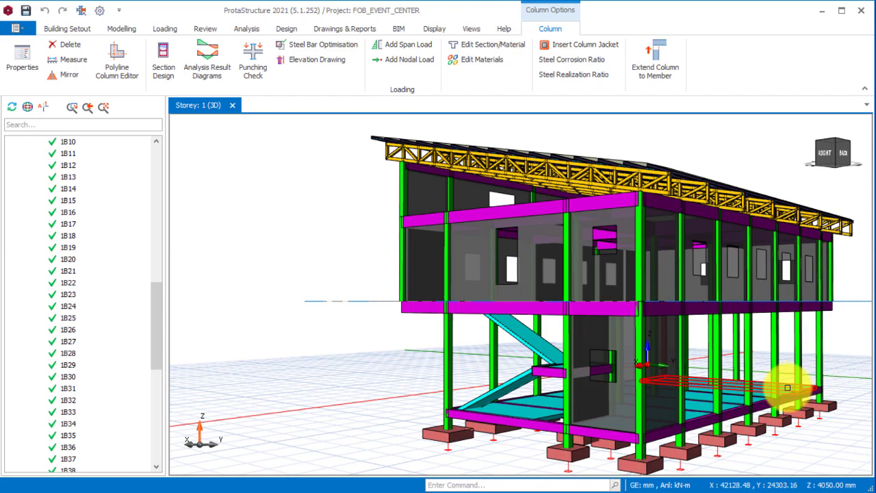
{"action": "middle_click_drag", "start_coordinate": [427, 336], "coordinate": [529, 419]}
{"action": "mouse_move", "coordinate": [547, 370]}
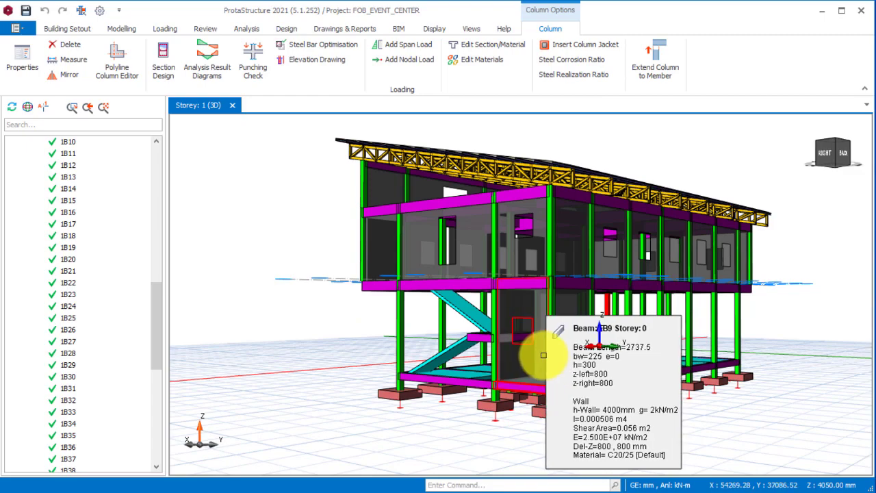
{"action": "middle_click_drag", "start_coordinate": [513, 352], "coordinate": [463, 368]}
{"action": "scroll", "coordinate": [464, 371], "scroll_direction": "up", "scroll_amount": 3}
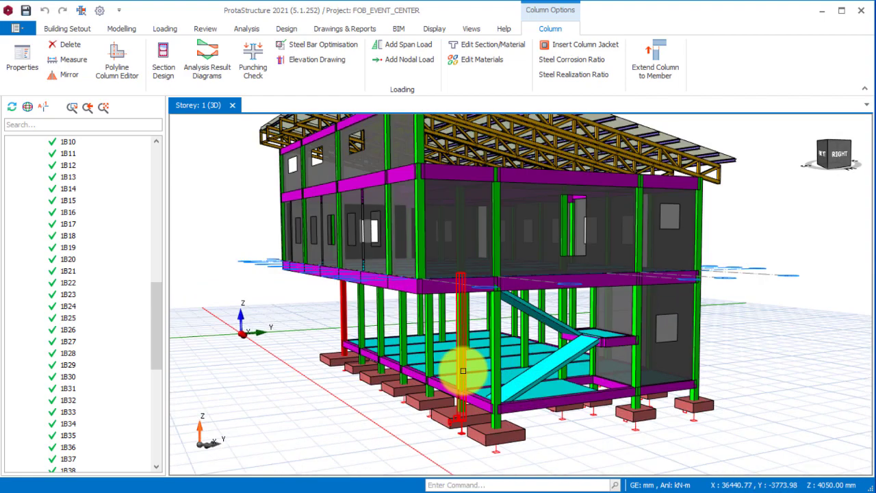
{"action": "scroll", "coordinate": [520, 425], "scroll_direction": "down", "scroll_amount": 2}
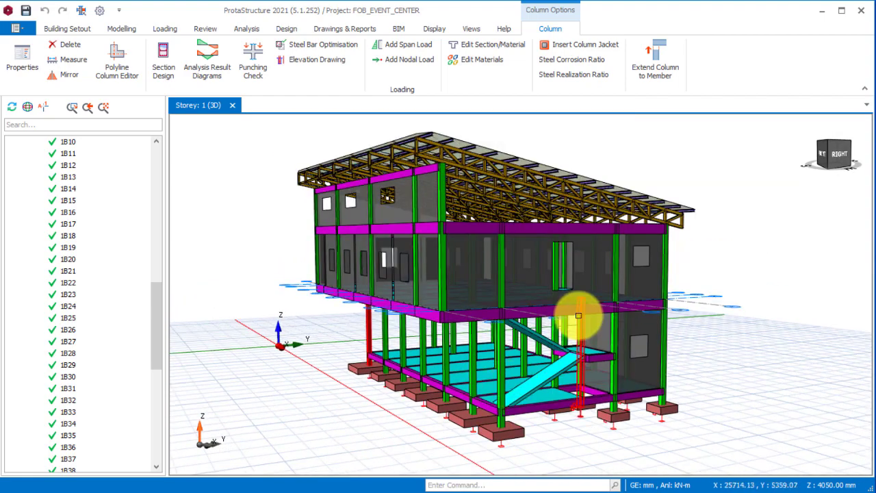
{"action": "scroll", "coordinate": [502, 381], "scroll_direction": "up", "scroll_amount": 1}
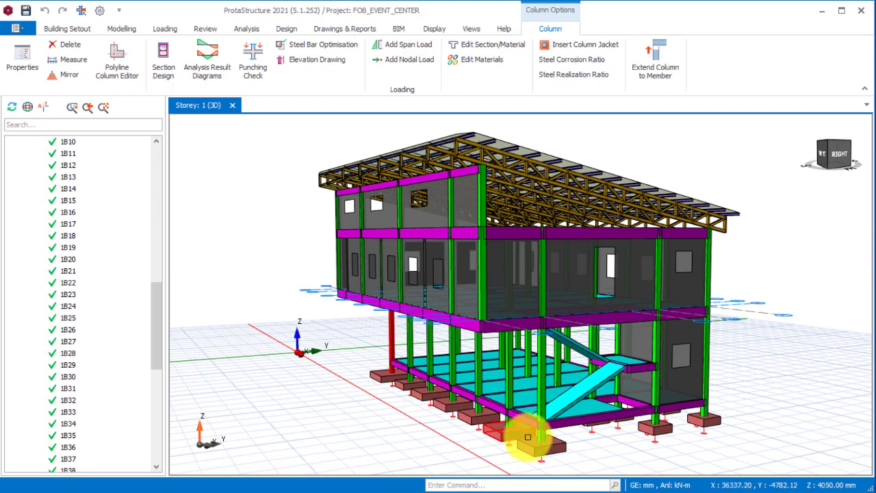
{"action": "mouse_move", "coordinate": [454, 411]}
{"action": "middle_mouse_down"}
{"action": "mouse_move", "coordinate": [558, 401]}
{"action": "mouse_move", "coordinate": [523, 409]}
{"action": "mouse_move", "coordinate": [499, 376]}
{"action": "mouse_move", "coordinate": [579, 363]}
{"action": "mouse_move", "coordinate": [580, 381]}
{"action": "mouse_move", "coordinate": [352, 372]}
{"action": "middle_mouse_up"}
{"action": "scroll", "coordinate": [160, 334], "scroll_direction": "up", "scroll_amount": 15}
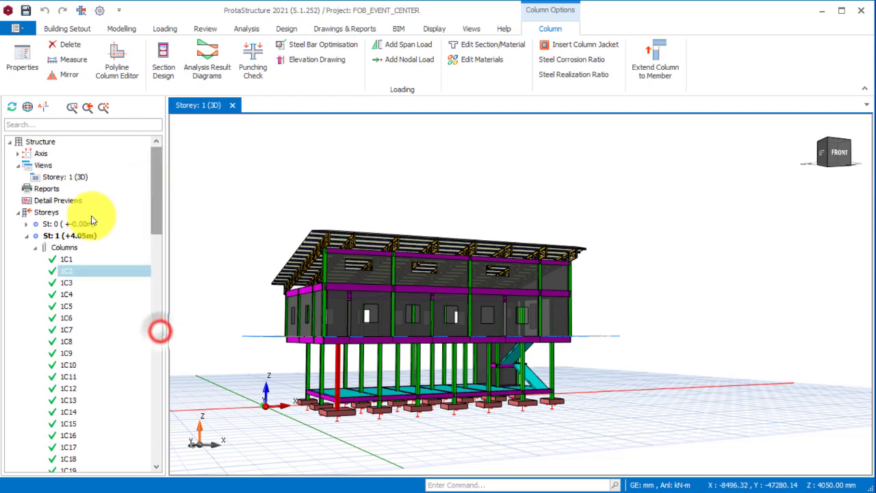
Open the Storey 0 view and switch it to a plan view
{"action": "double_click", "coordinate": [59, 224]}
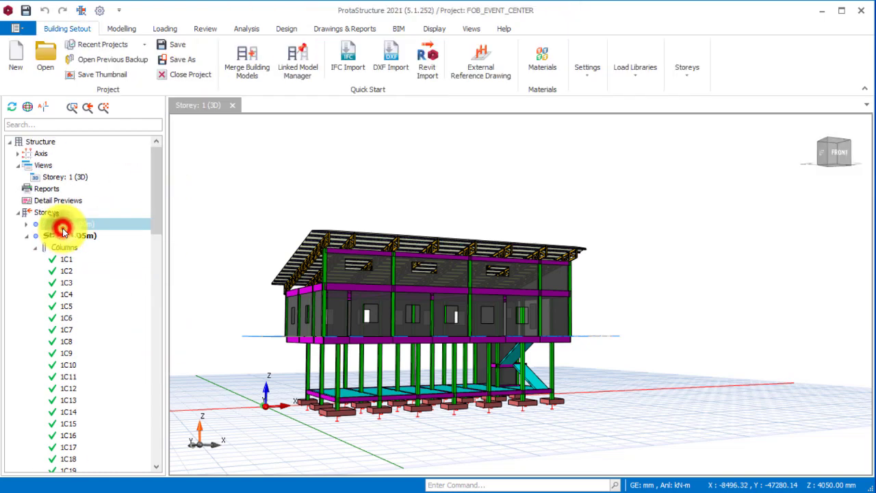
{"action": "right_click", "coordinate": [72, 178]}
{"action": "left_click", "coordinate": [90, 182]}
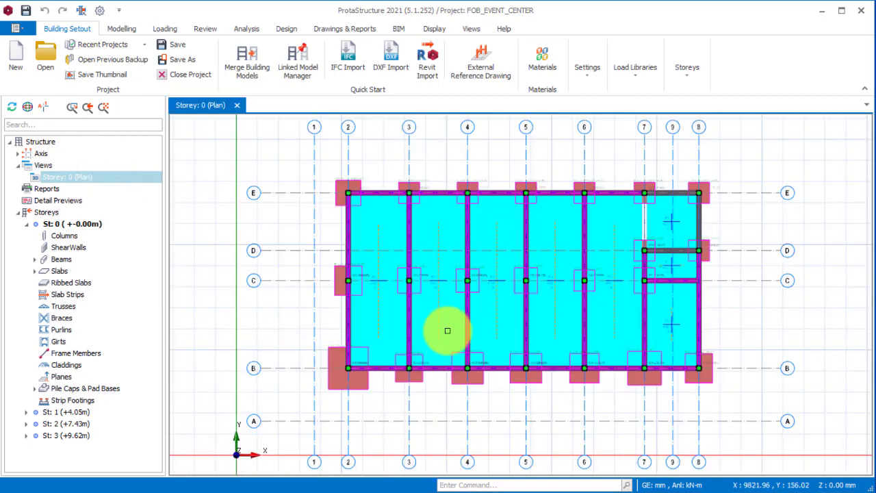
Zoom around the pad footings to check their sizes, then change Storey 0 back to 3D
{"action": "scroll", "coordinate": [442, 356], "scroll_direction": "up", "scroll_amount": 4}
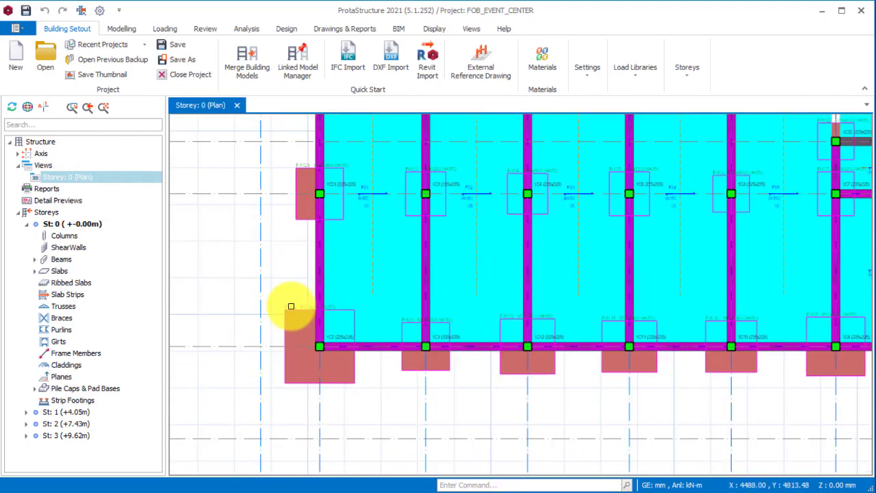
{"action": "scroll", "coordinate": [287, 377], "scroll_direction": "down", "scroll_amount": 1}
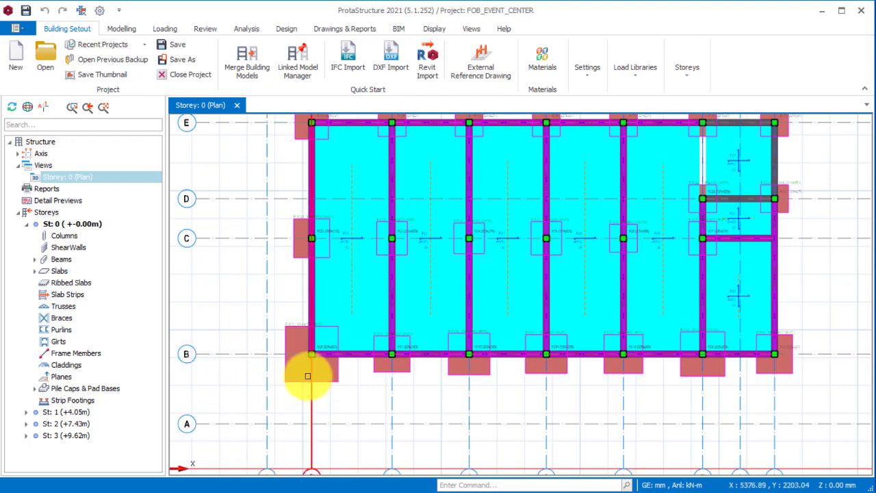
{"action": "scroll", "coordinate": [307, 374], "scroll_direction": "up", "scroll_amount": 1}
{"action": "scroll", "coordinate": [306, 396], "scroll_direction": "down", "scroll_amount": 1}
{"action": "scroll", "coordinate": [298, 350], "scroll_direction": "up", "scroll_amount": 1}
{"action": "scroll", "coordinate": [285, 341], "scroll_direction": "down", "scroll_amount": 1}
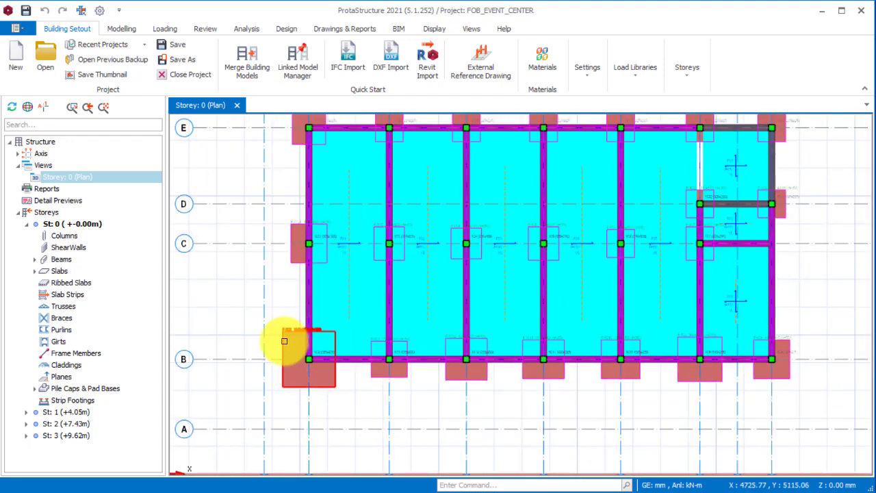
{"action": "scroll", "coordinate": [286, 339], "scroll_direction": "down", "scroll_amount": 1}
{"action": "scroll", "coordinate": [346, 356], "scroll_direction": "up", "scroll_amount": 1}
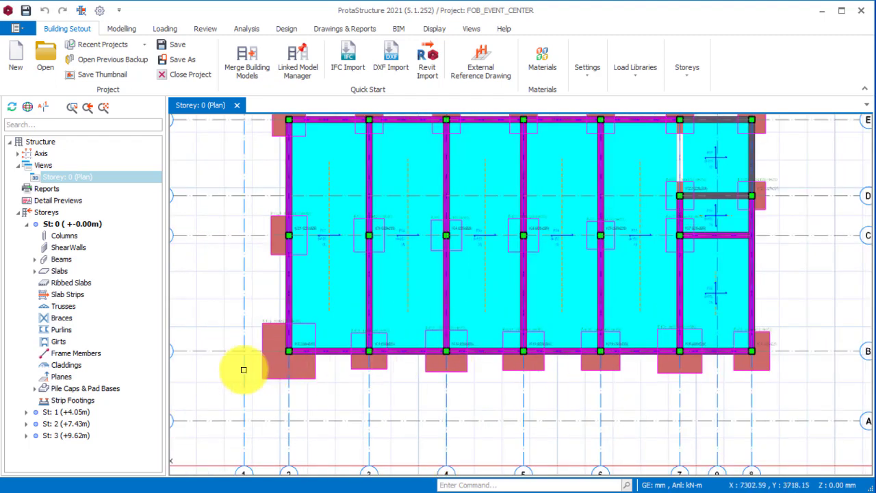
{"action": "scroll", "coordinate": [415, 348], "scroll_direction": "down", "scroll_amount": 1}
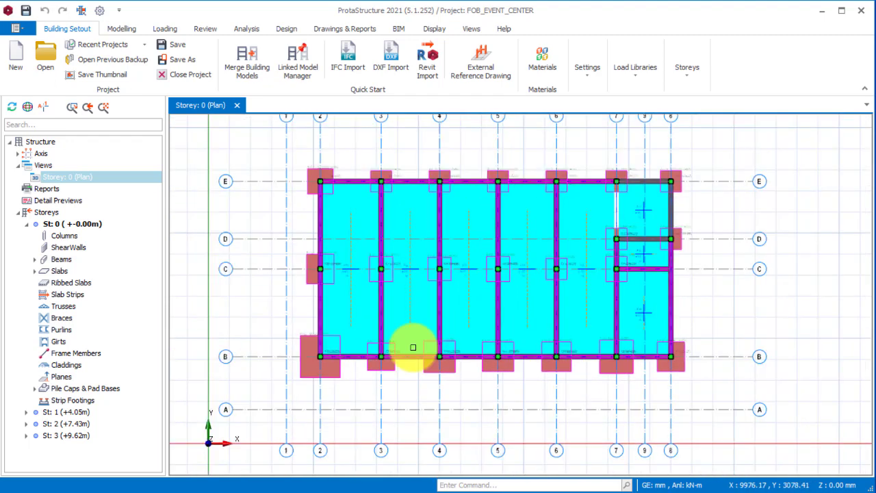
{"action": "scroll", "coordinate": [718, 381], "scroll_direction": "up", "scroll_amount": 1}
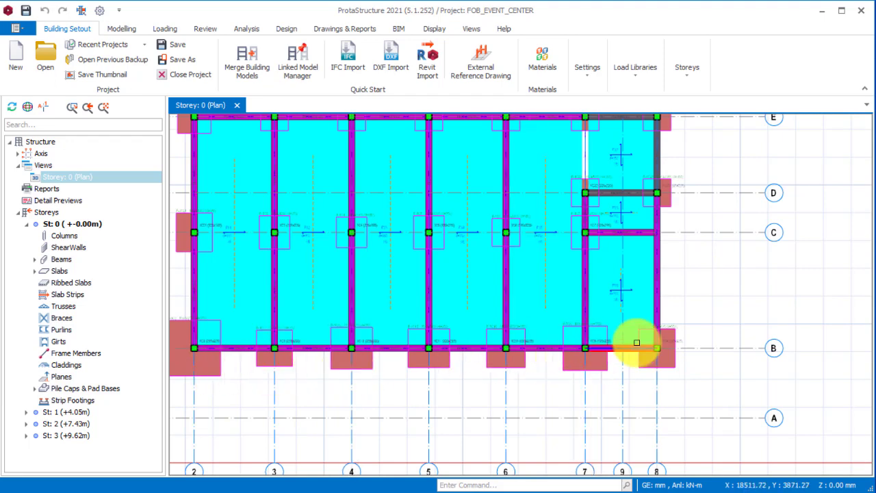
{"action": "scroll", "coordinate": [634, 345], "scroll_direction": "down", "scroll_amount": 1}
{"action": "scroll", "coordinate": [309, 344], "scroll_direction": "up", "scroll_amount": 1}
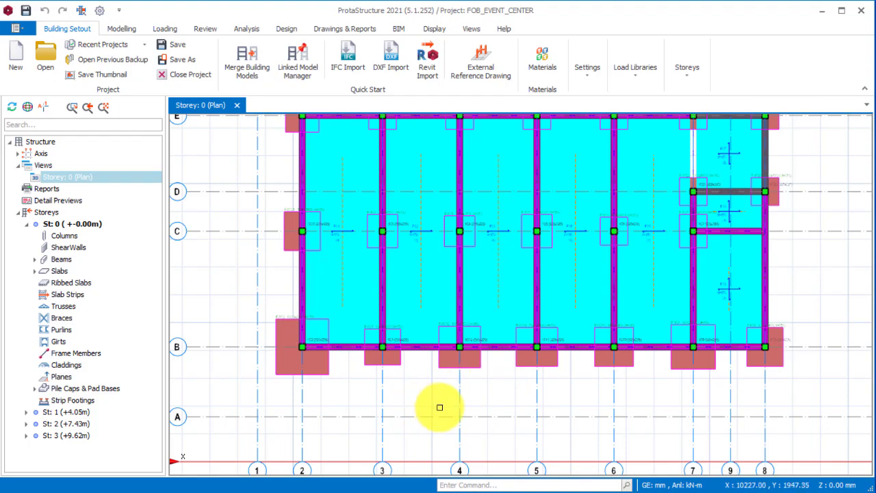
{"action": "scroll", "coordinate": [689, 333], "scroll_direction": "up", "scroll_amount": 2}
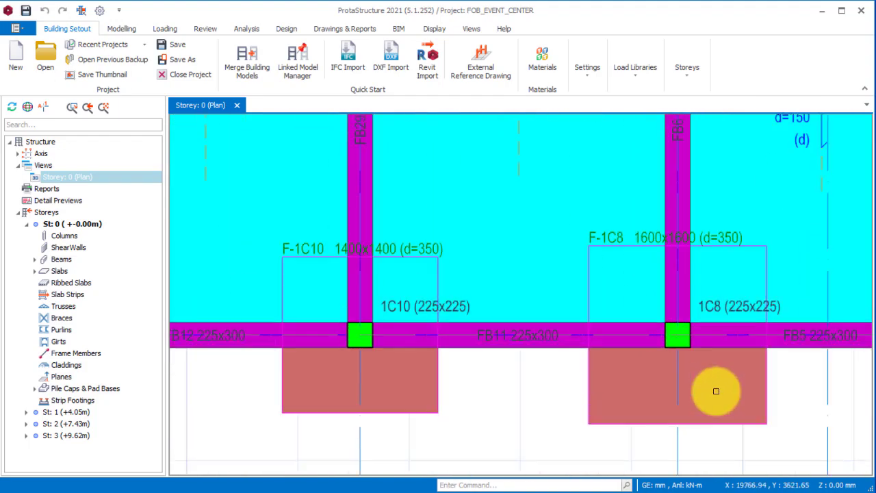
{"action": "scroll", "coordinate": [670, 230], "scroll_direction": "down", "scroll_amount": 5}
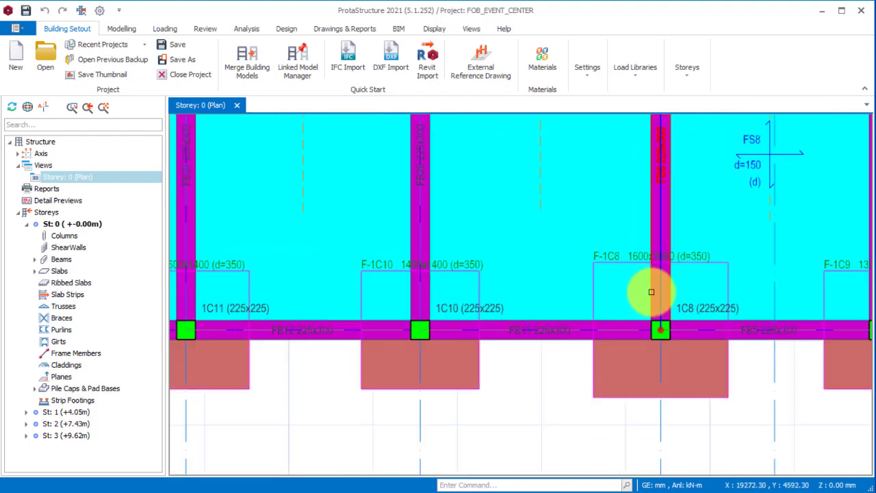
{"action": "scroll", "coordinate": [344, 339], "scroll_direction": "up", "scroll_amount": 4}
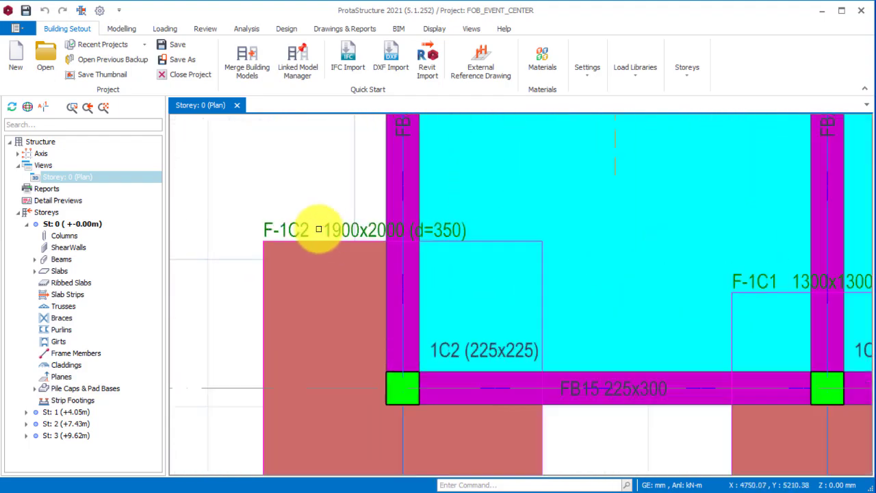
{"action": "scroll", "coordinate": [369, 310], "scroll_direction": "down", "scroll_amount": 1}
{"action": "scroll", "coordinate": [445, 372], "scroll_direction": "down", "scroll_amount": 3}
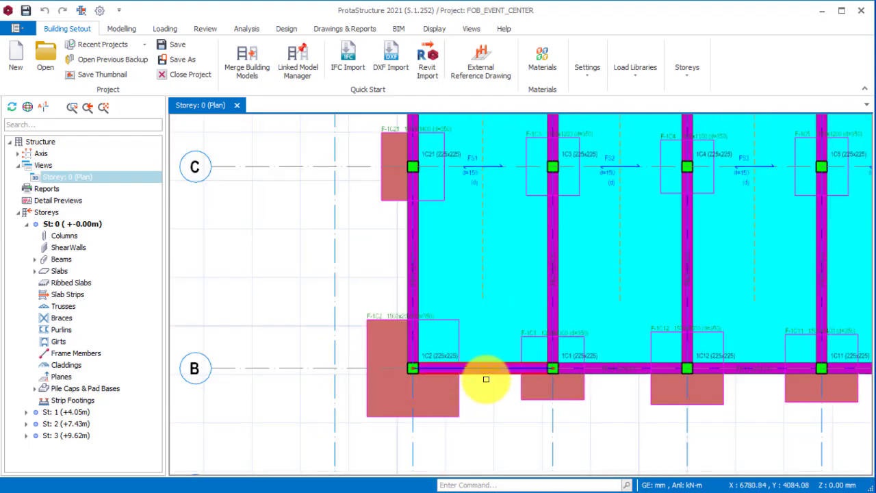
{"action": "scroll", "coordinate": [760, 277], "scroll_direction": "up", "scroll_amount": 1}
{"action": "scroll", "coordinate": [843, 280], "scroll_direction": "up", "scroll_amount": 1}
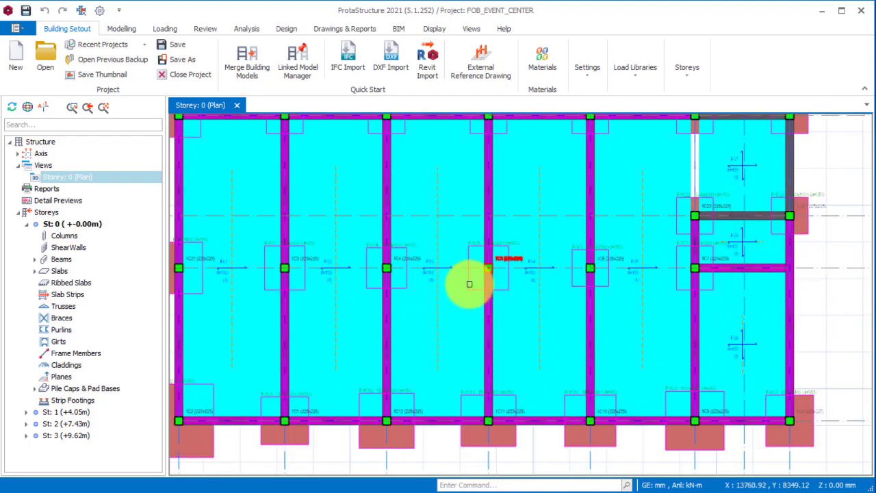
{"action": "scroll", "coordinate": [469, 285], "scroll_direction": "down", "scroll_amount": 2}
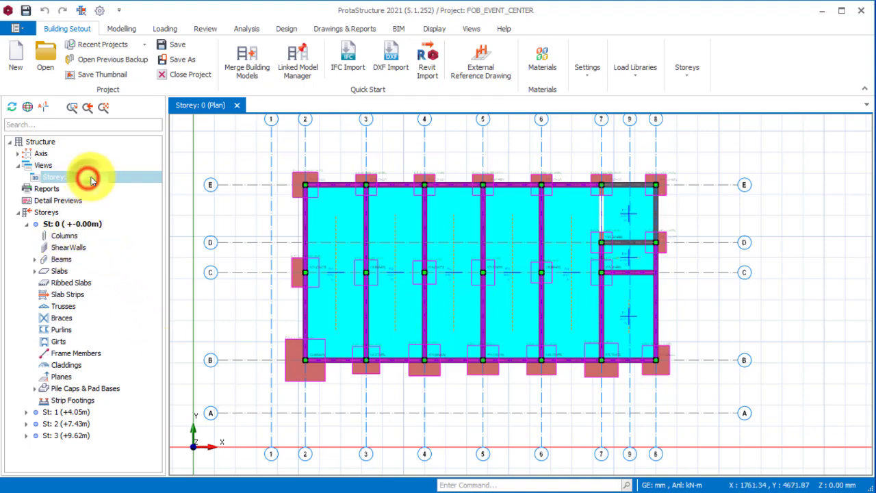
{"action": "left_click", "coordinate": [134, 186]}
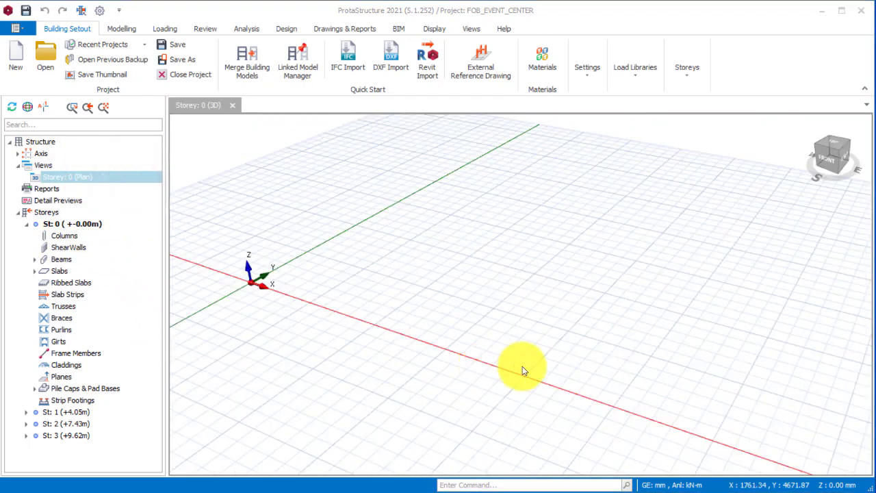
Select the roof cladding from a right-front angle and zoom in on the roof
{"action": "middle_click_drag", "start_coordinate": [476, 370], "coordinate": [495, 304]}
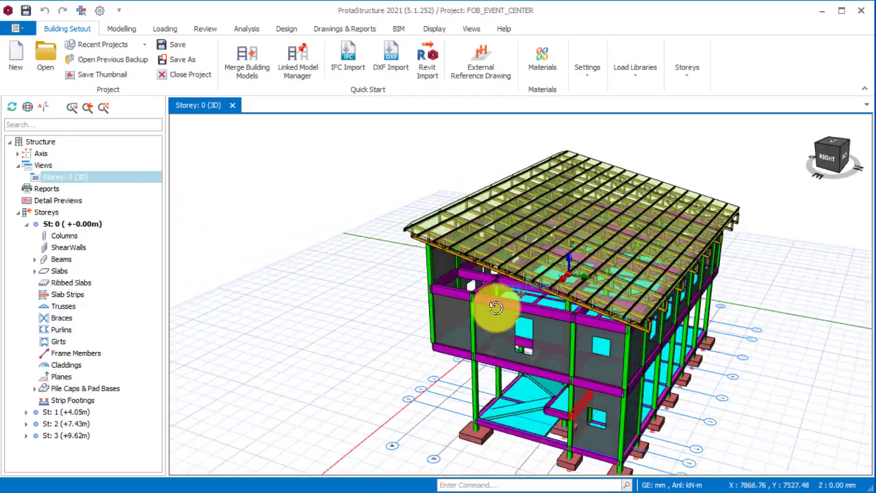
{"action": "scroll", "coordinate": [596, 344], "scroll_direction": "up", "scroll_amount": 2}
{"action": "left_click", "coordinate": [591, 217]}
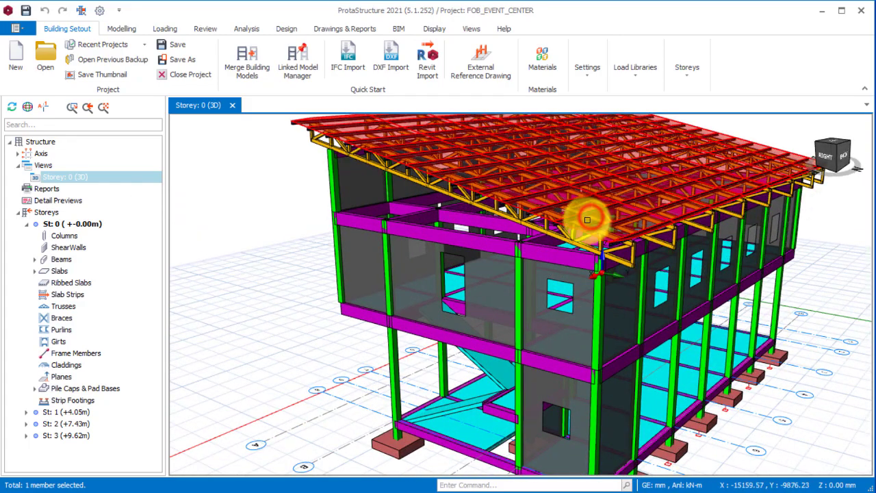
{"action": "scroll", "coordinate": [559, 236], "scroll_direction": "down", "scroll_amount": 2}
{"action": "scroll", "coordinate": [561, 260], "scroll_direction": "up", "scroll_amount": 1}
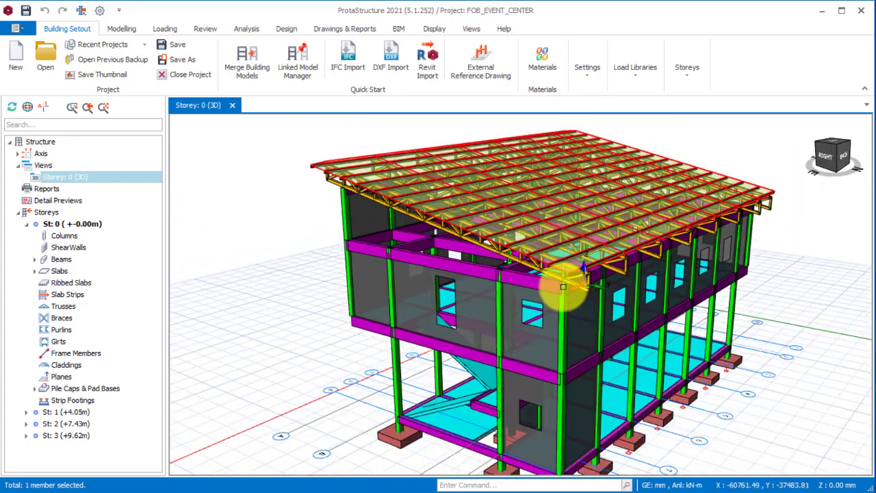
{"action": "scroll", "coordinate": [418, 335], "scroll_direction": "down", "scroll_amount": 2}
{"action": "scroll", "coordinate": [424, 356], "scroll_direction": "up", "scroll_amount": 1}
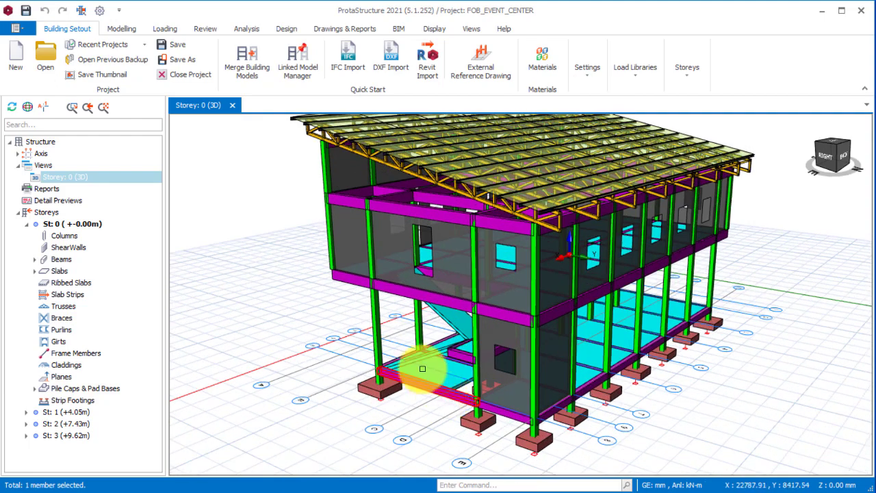
{"action": "scroll", "coordinate": [391, 370], "scroll_direction": "down", "scroll_amount": 3}
{"action": "scroll", "coordinate": [551, 391], "scroll_direction": "up", "scroll_amount": 1}
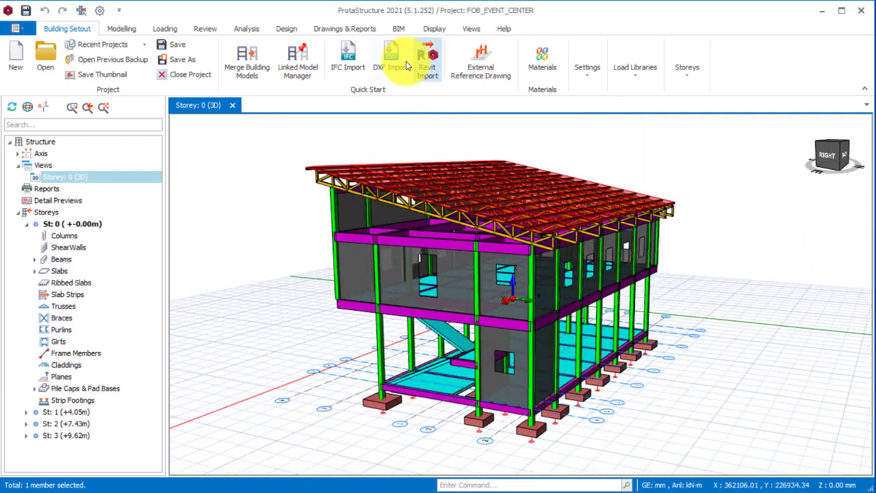
{"action": "scroll", "coordinate": [567, 410], "scroll_direction": "up", "scroll_amount": 1}
{"action": "scroll", "coordinate": [471, 398], "scroll_direction": "down", "scroll_amount": 1}
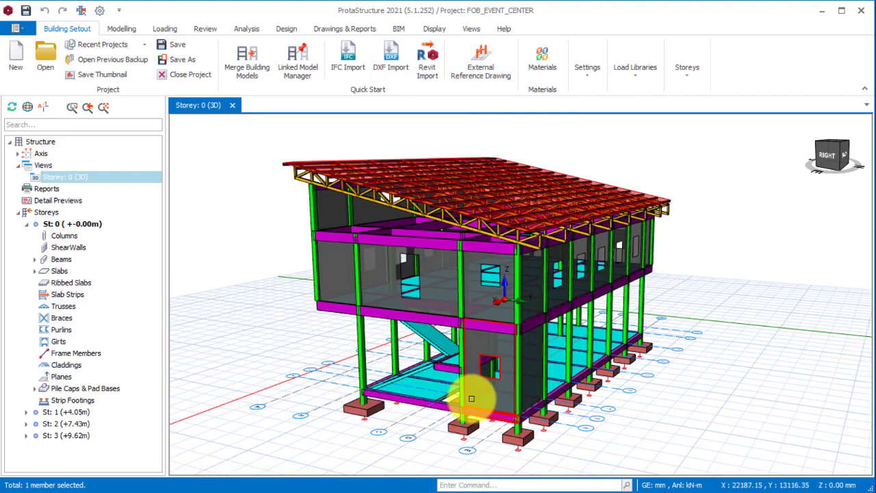
Orbit the building to inspect its front face, long side and stair from lower down
{"action": "middle_click_drag", "start_coordinate": [471, 398], "coordinate": [483, 387]}
{"action": "scroll", "coordinate": [603, 424], "scroll_direction": "down", "scroll_amount": 3}
{"action": "scroll", "coordinate": [592, 431], "scroll_direction": "up", "scroll_amount": 2}
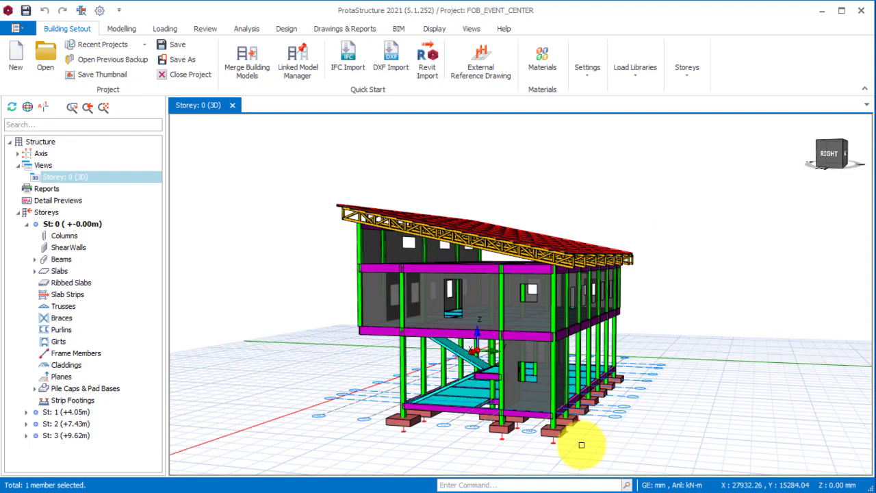
{"action": "scroll", "coordinate": [547, 462], "scroll_direction": "up", "scroll_amount": 2}
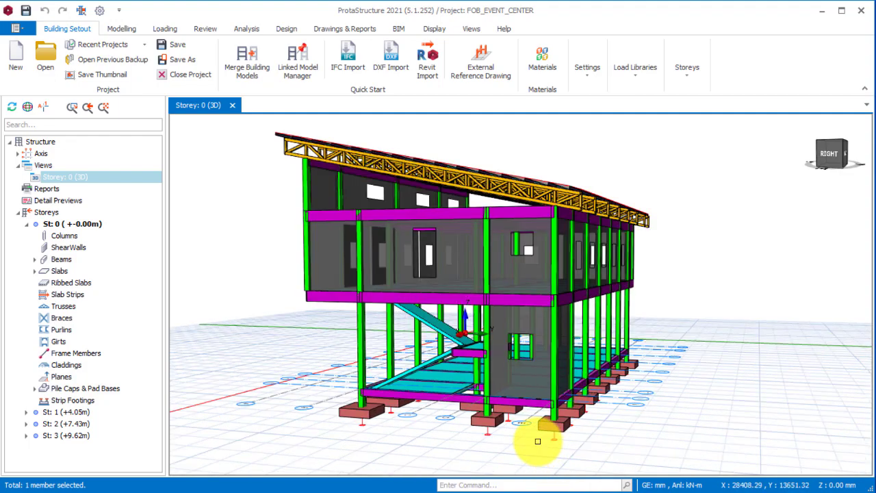
{"action": "middle_click_drag", "start_coordinate": [443, 411], "coordinate": [467, 387]}
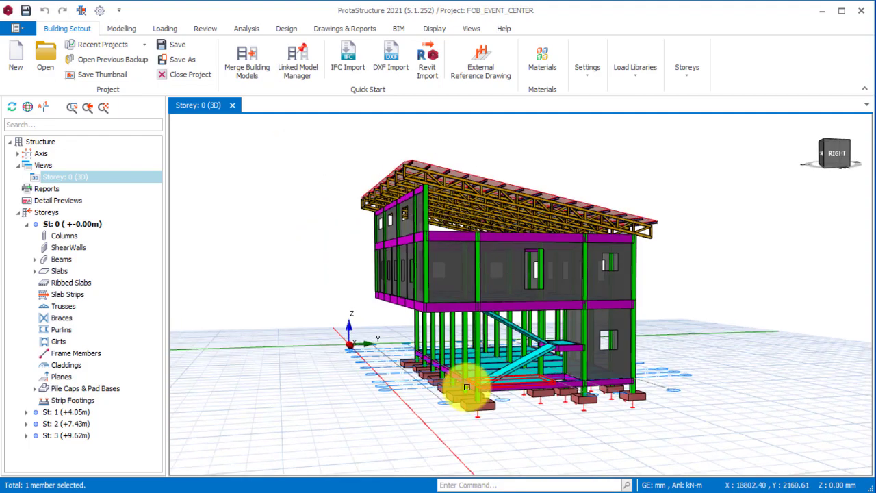
{"action": "scroll", "coordinate": [514, 385], "scroll_direction": "up", "scroll_amount": 3}
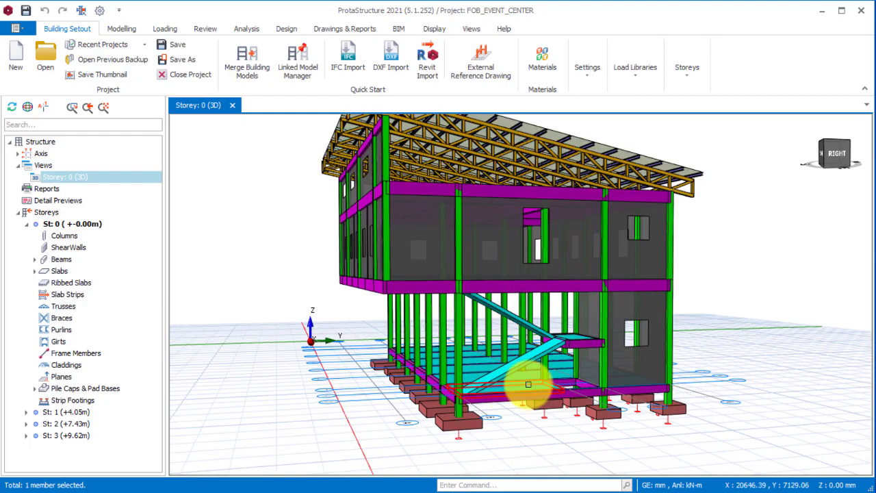
{"action": "middle_click_drag", "start_coordinate": [520, 367], "coordinate": [568, 396]}
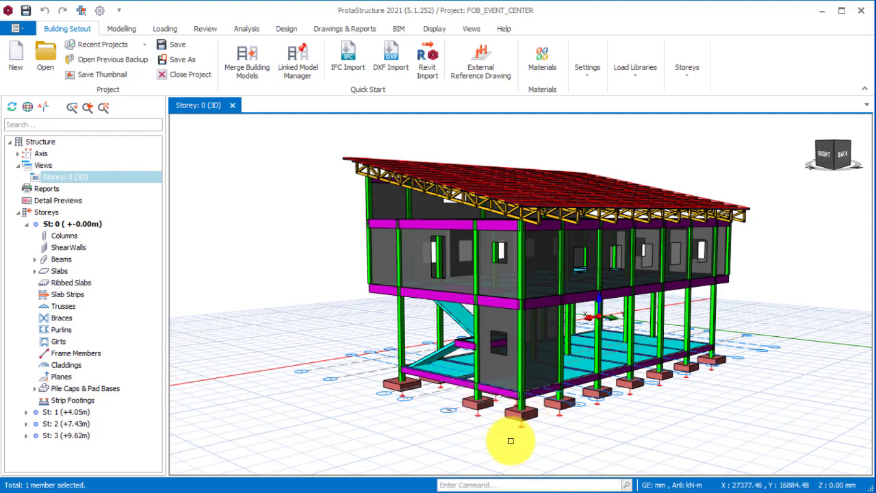
{"action": "middle_click_drag", "start_coordinate": [558, 432], "coordinate": [645, 335]}
{"action": "middle_click_drag", "start_coordinate": [553, 332], "coordinate": [431, 353]}
{"action": "scroll", "coordinate": [585, 364], "scroll_direction": "up", "scroll_amount": 2}
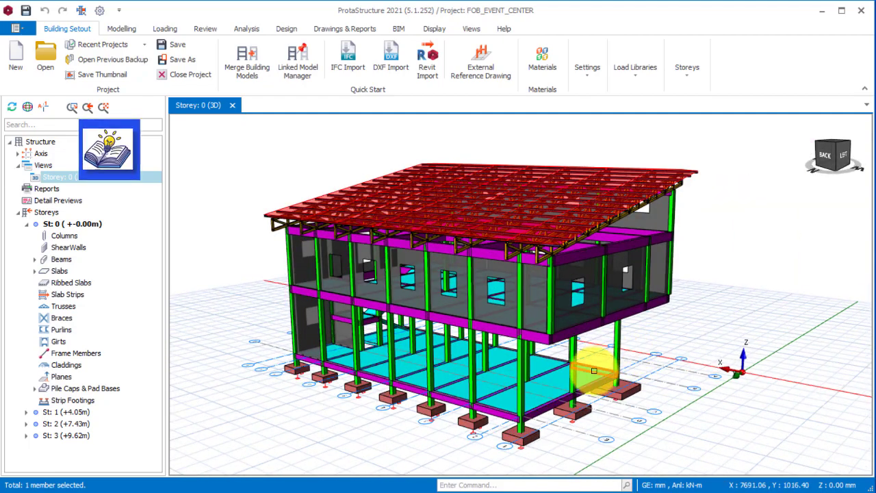
{"action": "scroll", "coordinate": [545, 452], "scroll_direction": "up", "scroll_amount": 4}
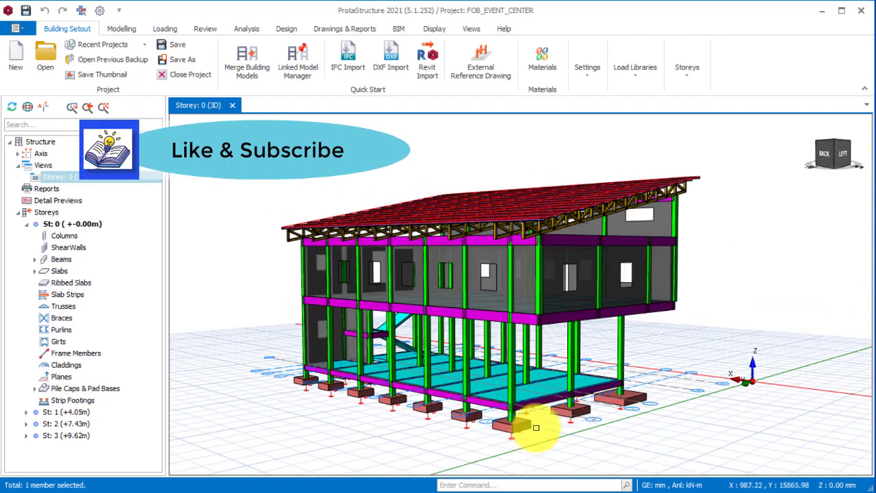
{"action": "middle_click_drag", "start_coordinate": [569, 352], "coordinate": [527, 371]}
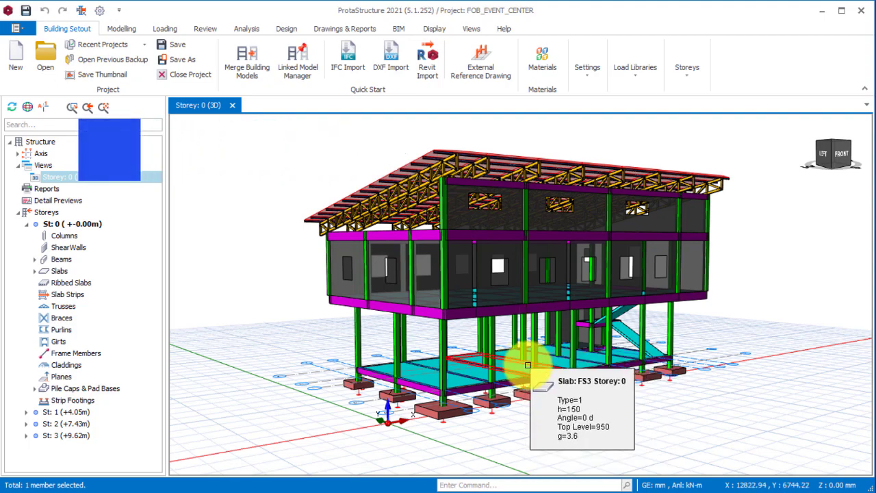
{"action": "scroll", "coordinate": [507, 299], "scroll_direction": "up", "scroll_amount": 2}
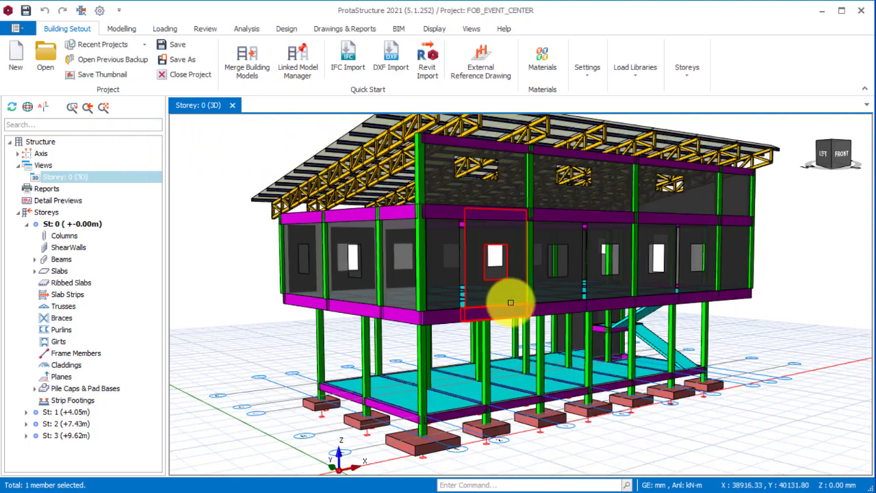
{"action": "scroll", "coordinate": [568, 406], "scroll_direction": "down", "scroll_amount": 2}
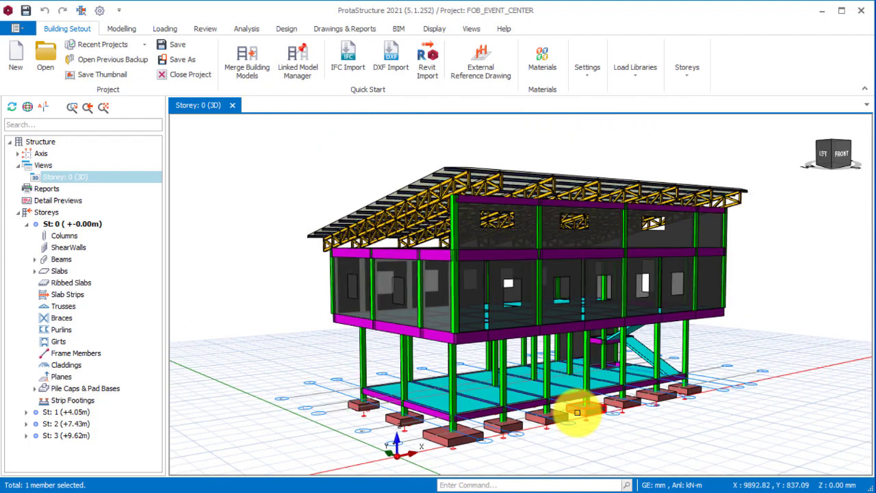